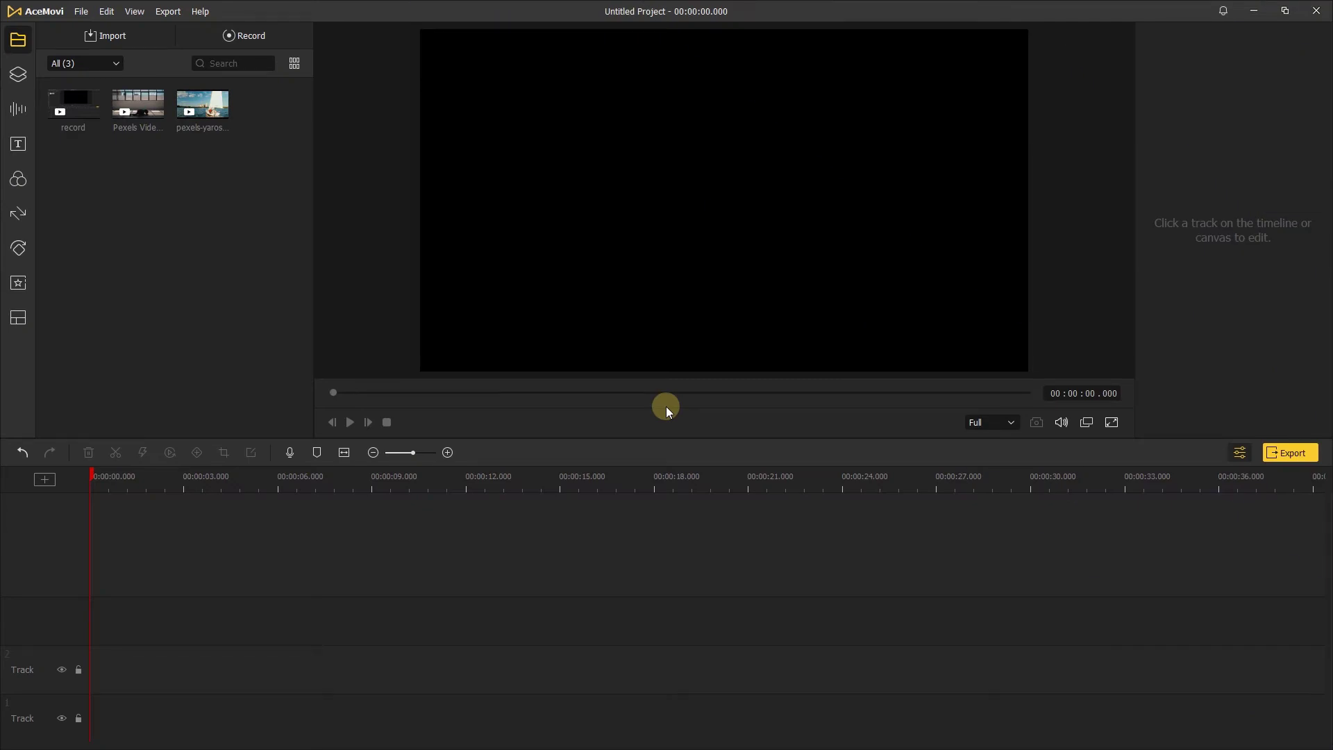
# - Add the Pexels Videos 2675513 clip with project settings kept and open its Crop and Zoom window
pyautogui.click(155, 110)
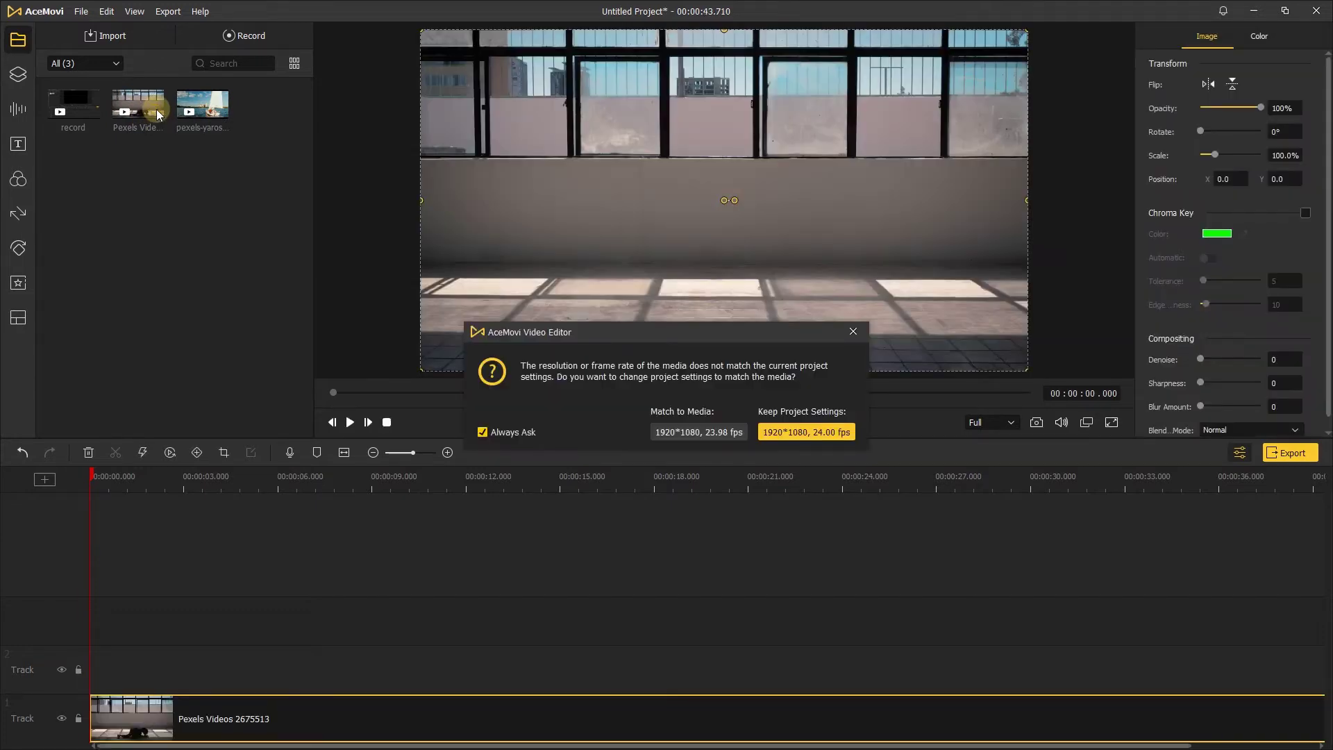
pyautogui.click(800, 433)
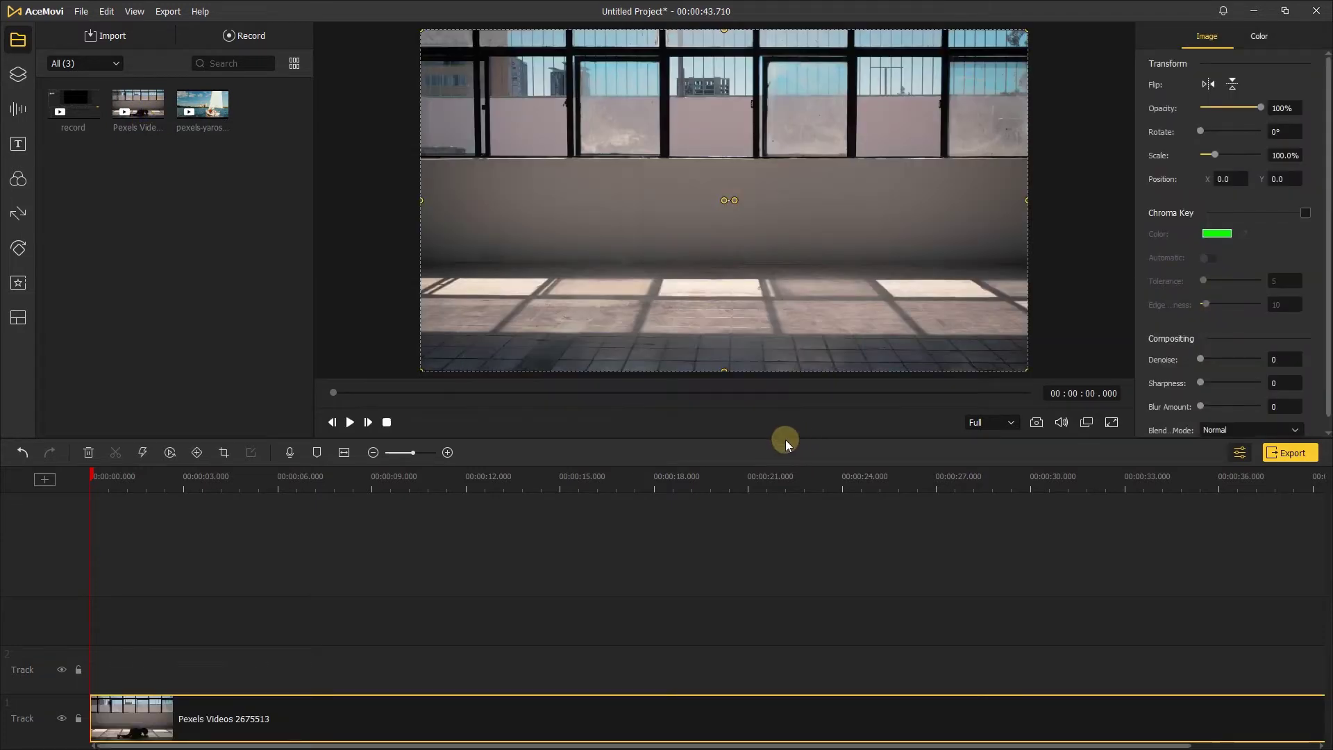
pyautogui.rightClick(311, 715)
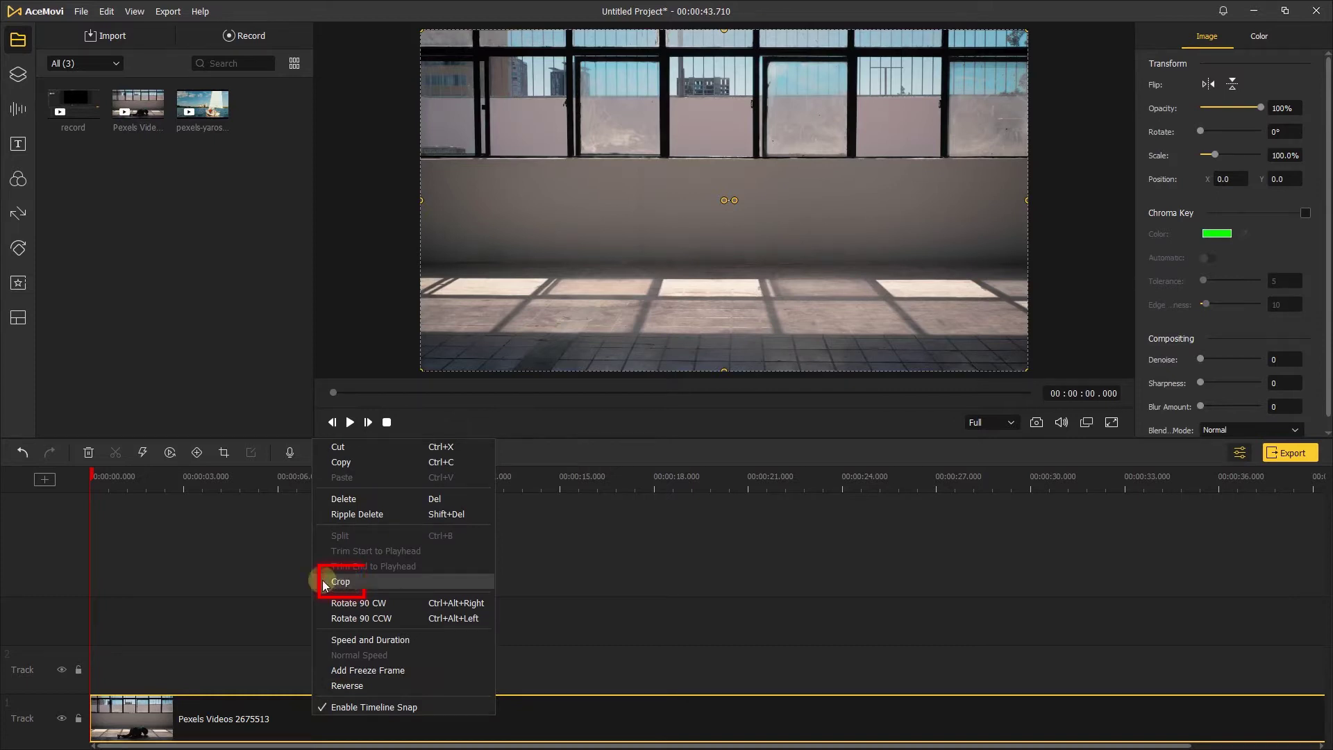
pyautogui.click(243, 514)
pyautogui.click(227, 710)
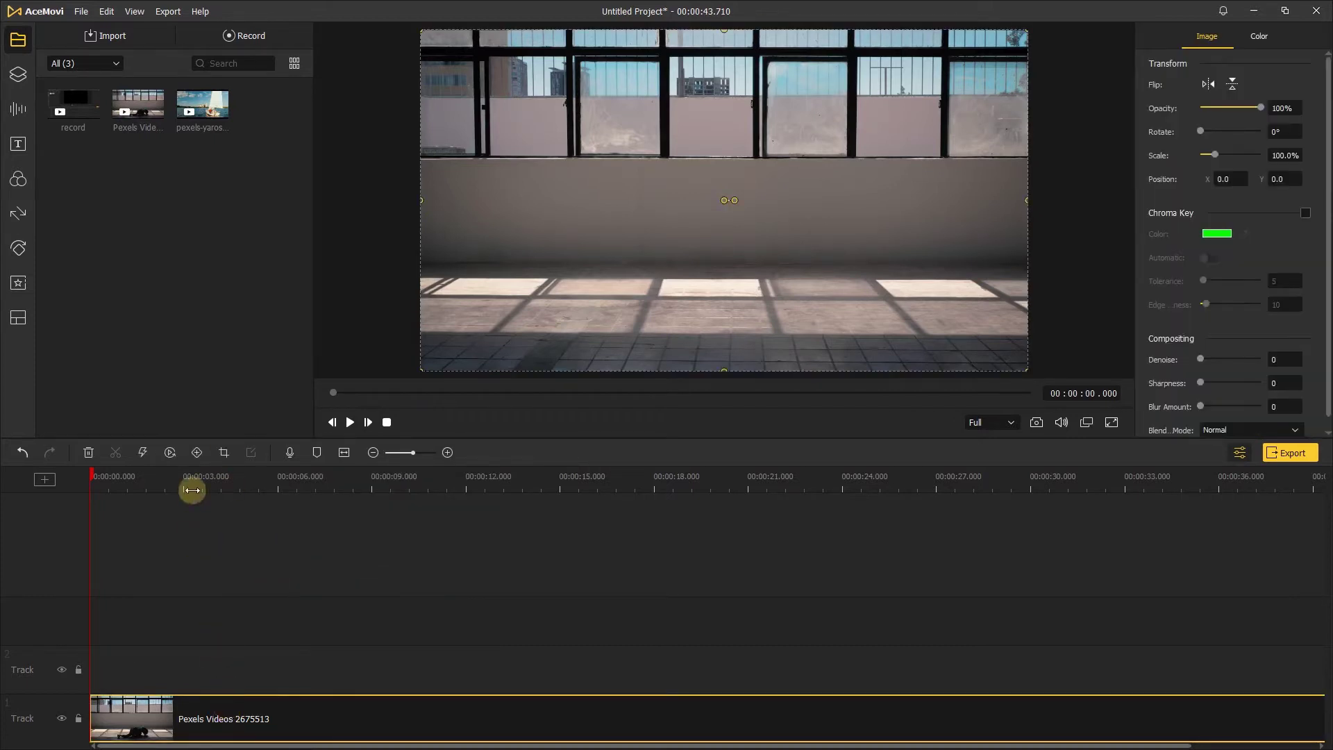
pyautogui.click(223, 453)
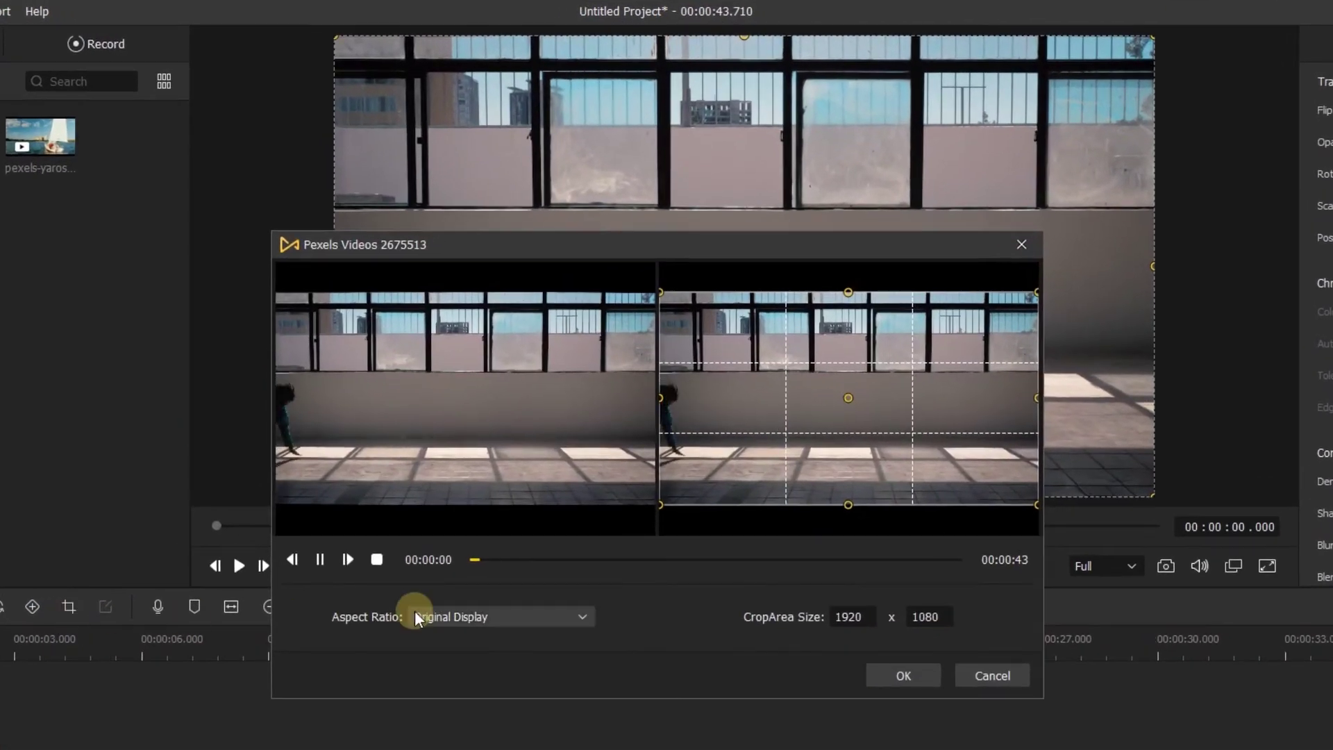
# - Preview the clip up to 6 seconds and set the crop aspect ratio to 4:3
pyautogui.click(411, 415)
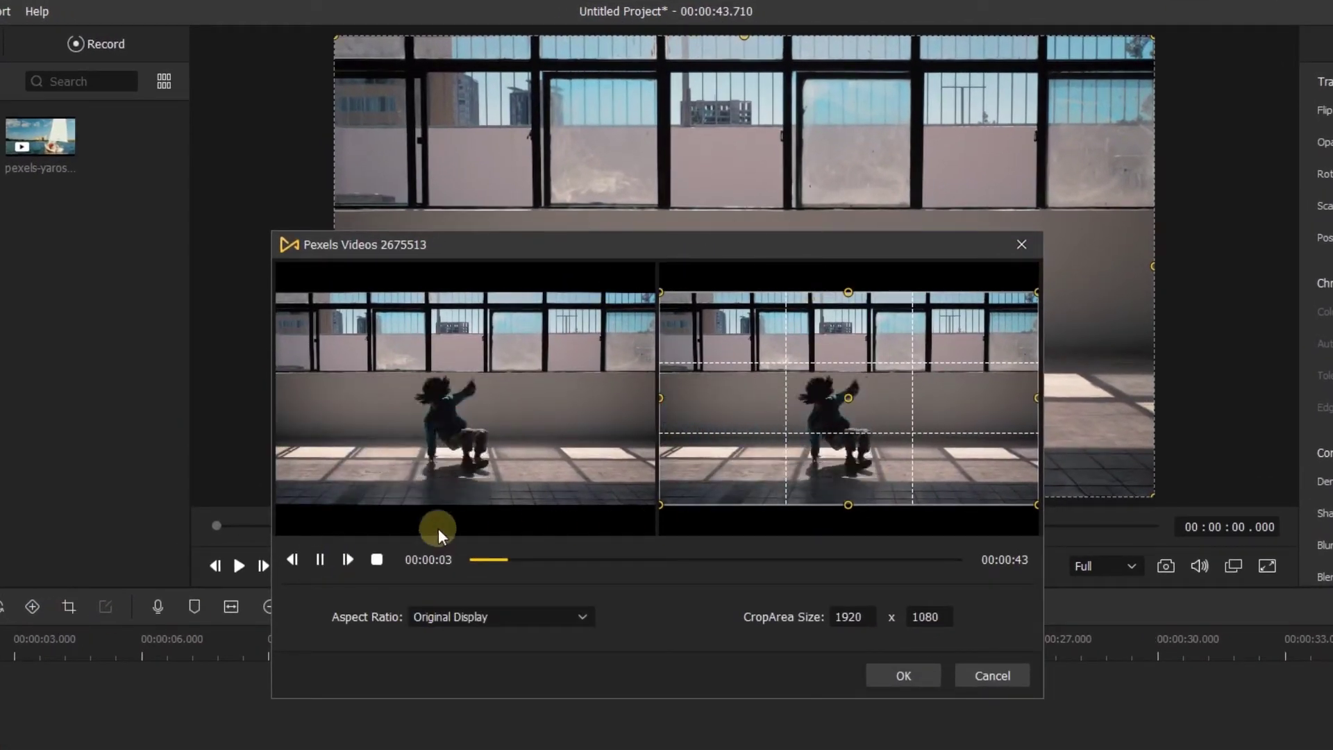
pyautogui.click(320, 560)
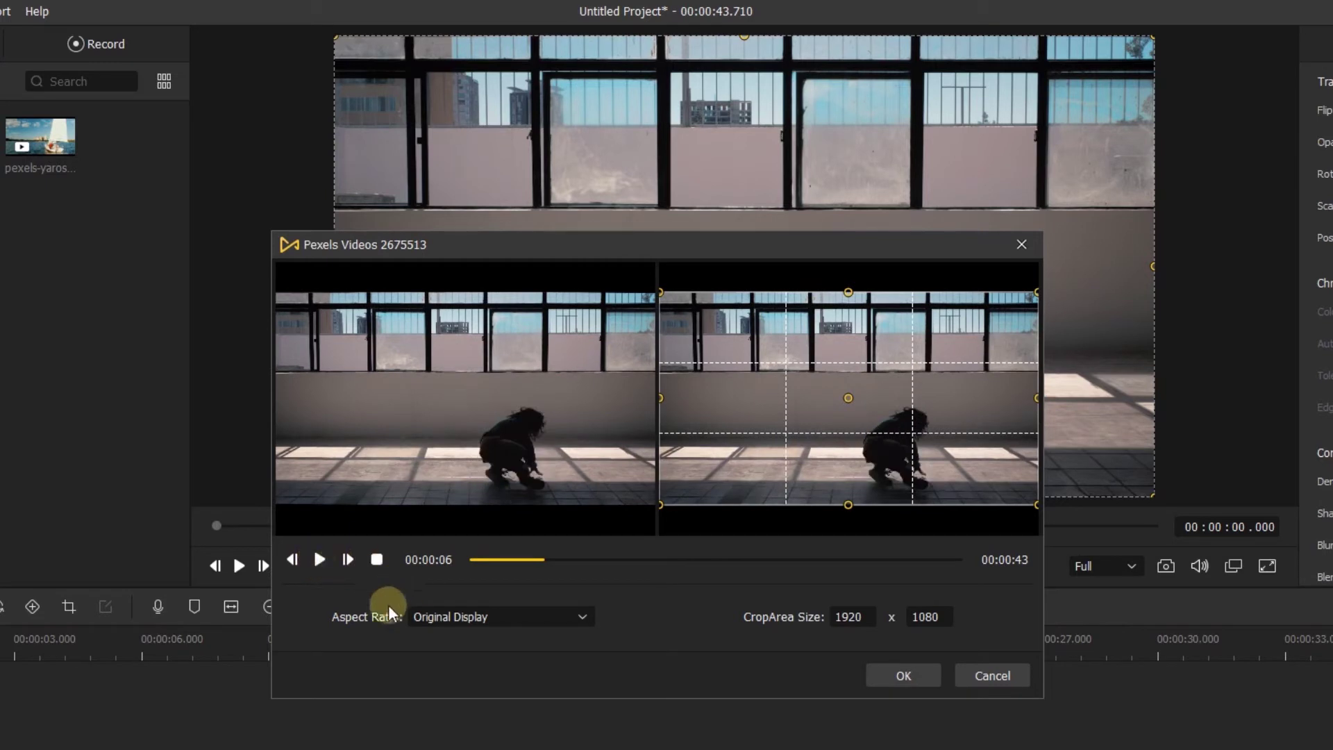
pyautogui.click(462, 613)
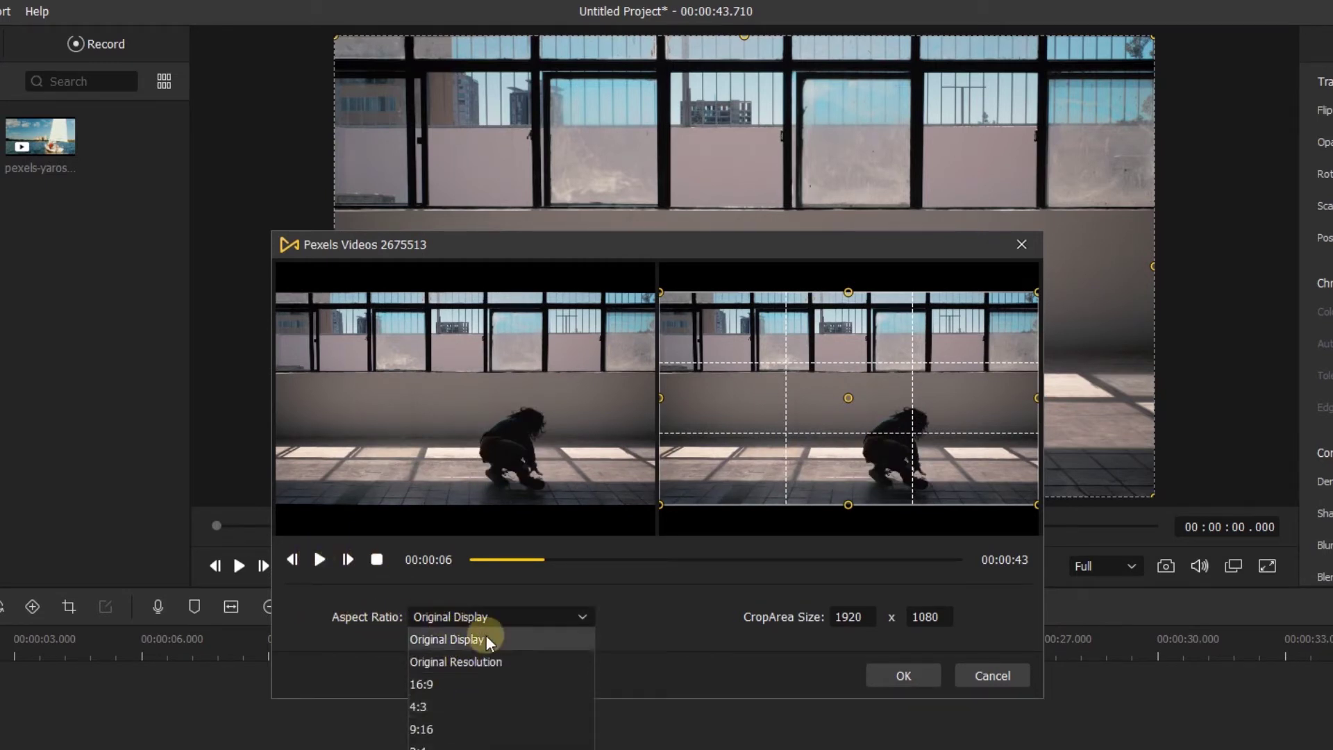
pyautogui.click(780, 623)
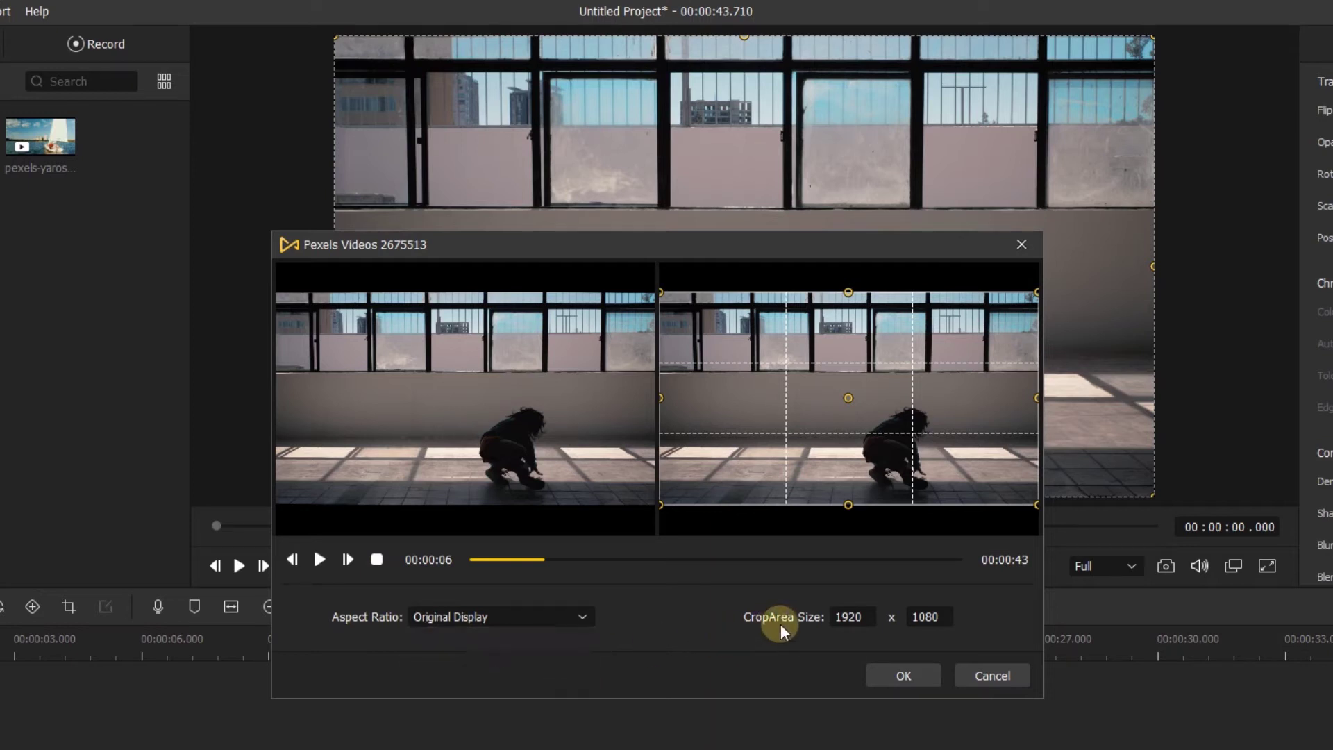
pyautogui.doubleClick(861, 618)
pyautogui.doubleClick(925, 617)
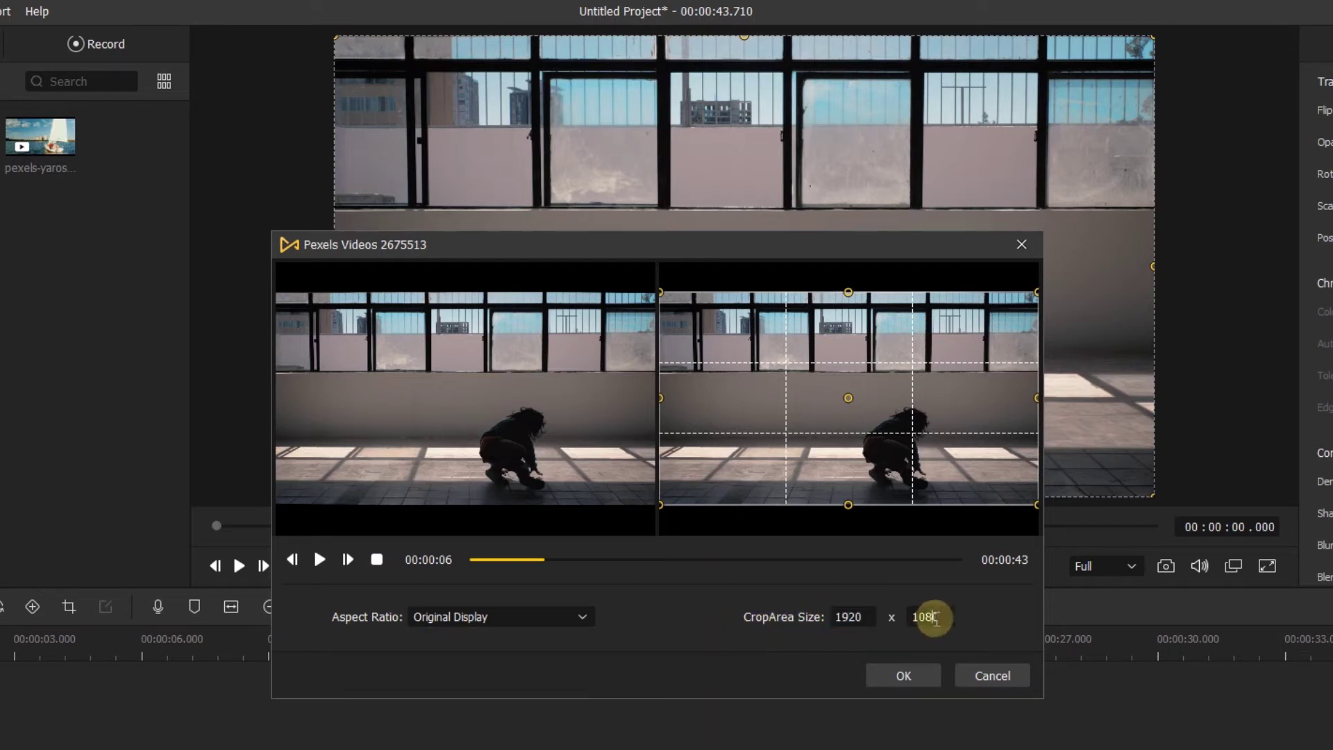
pyautogui.click(506, 622)
pyautogui.click(651, 617)
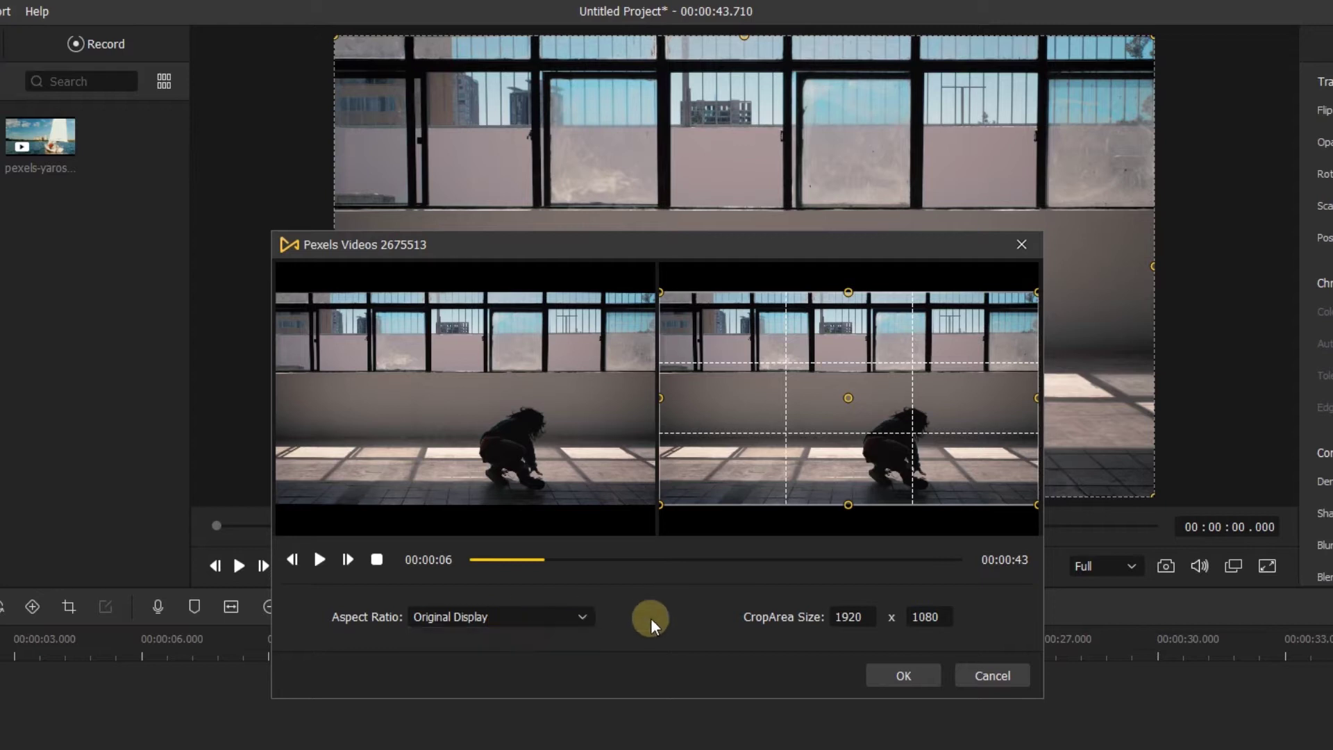
pyautogui.click(528, 614)
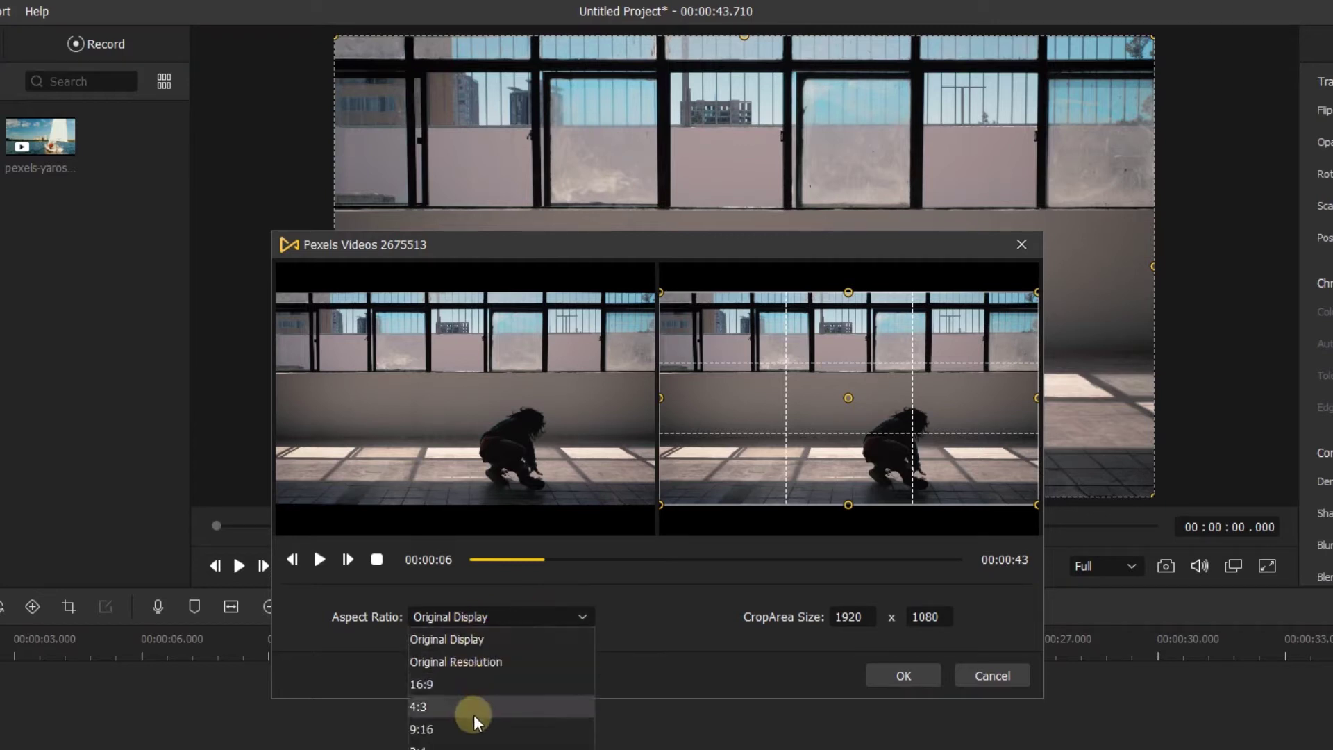
pyautogui.click(481, 714)
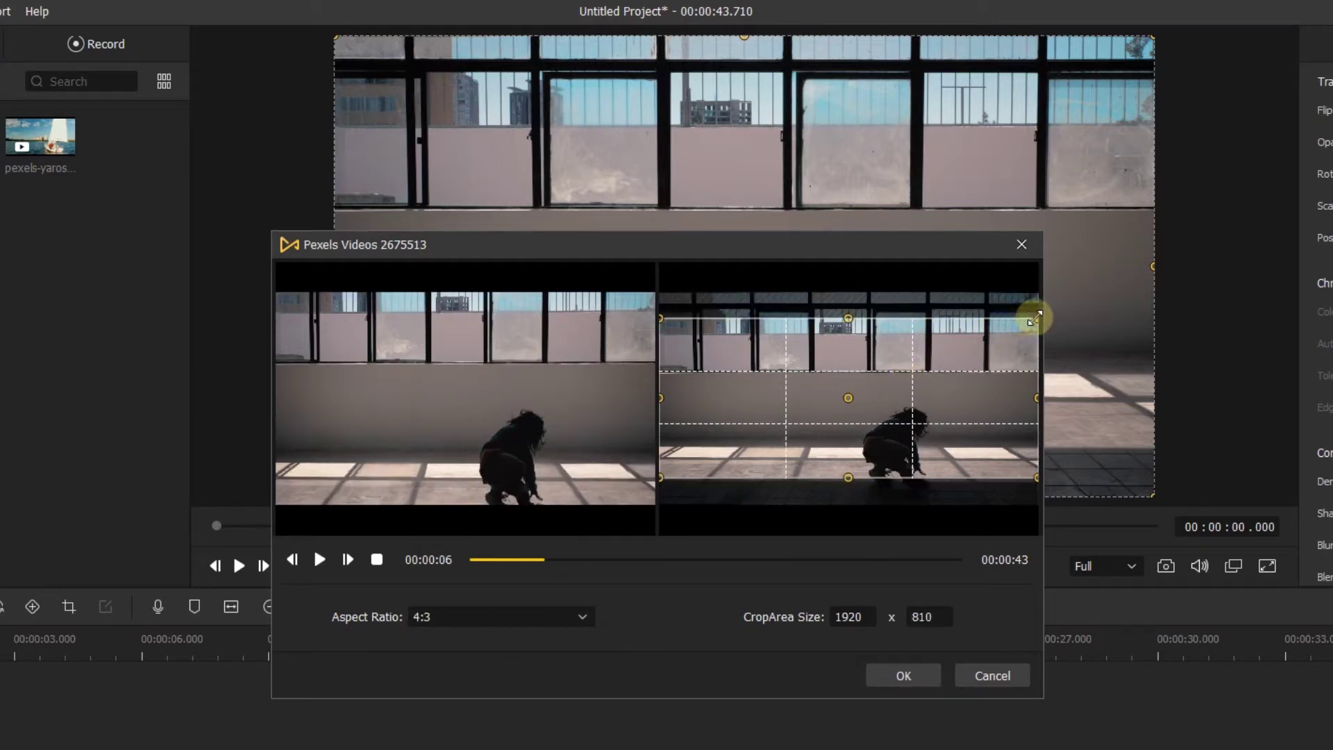
# - Resize the crop box to 1500 x 633 and move it over the crouching figure
pyautogui.moveTo(1037, 318); pyautogui.dragTo(981, 342)
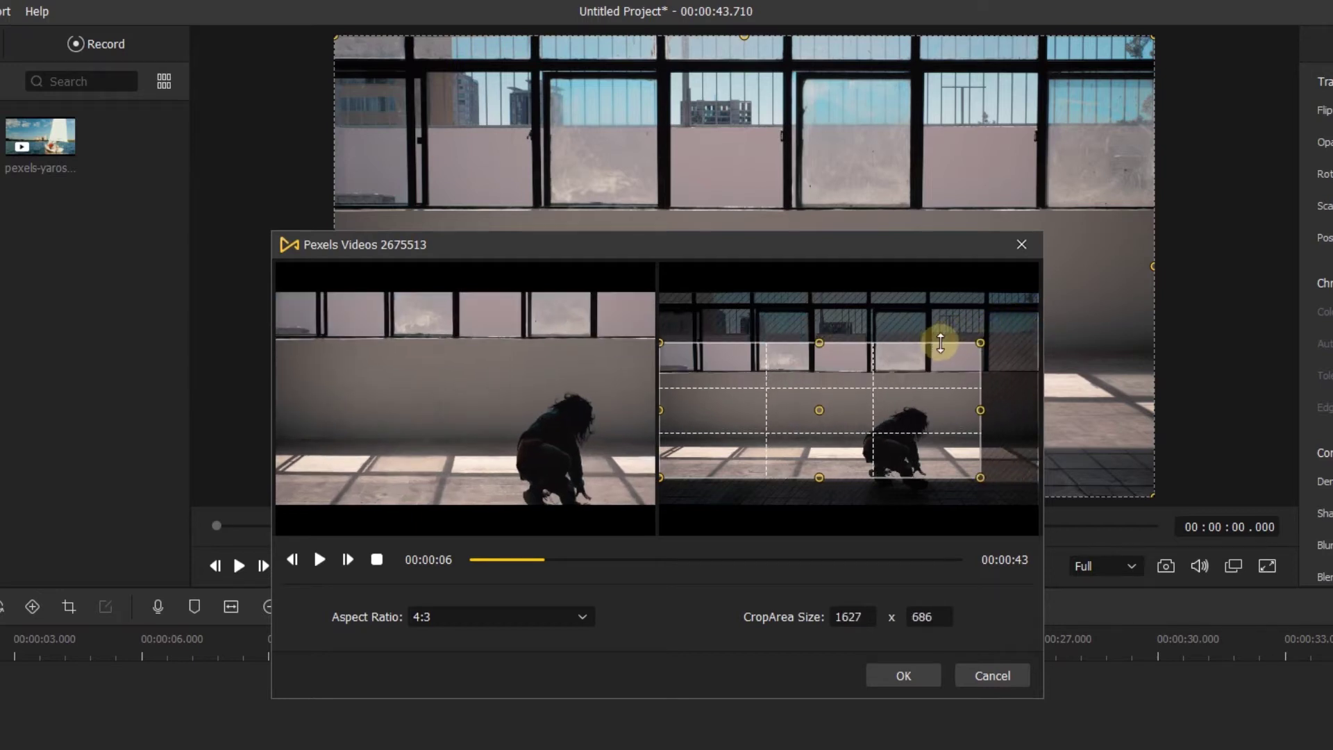
pyautogui.moveTo(982, 397)
pyautogui.mouseDown()
pyautogui.moveTo(902, 399)
pyautogui.moveTo(1011, 429)
pyautogui.moveTo(872, 387)
pyautogui.moveTo(1007, 406)
pyautogui.mouseUp()
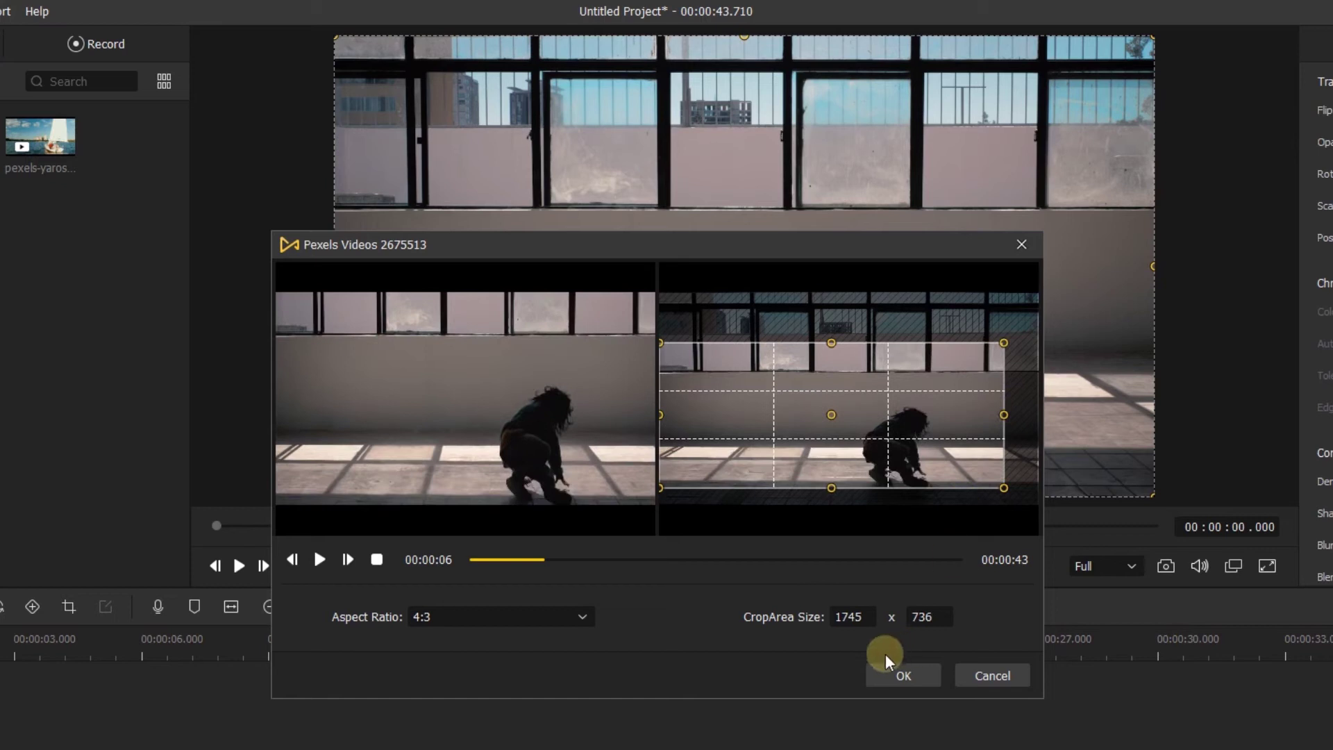
pyautogui.write('1500')
pyautogui.press('Tab')
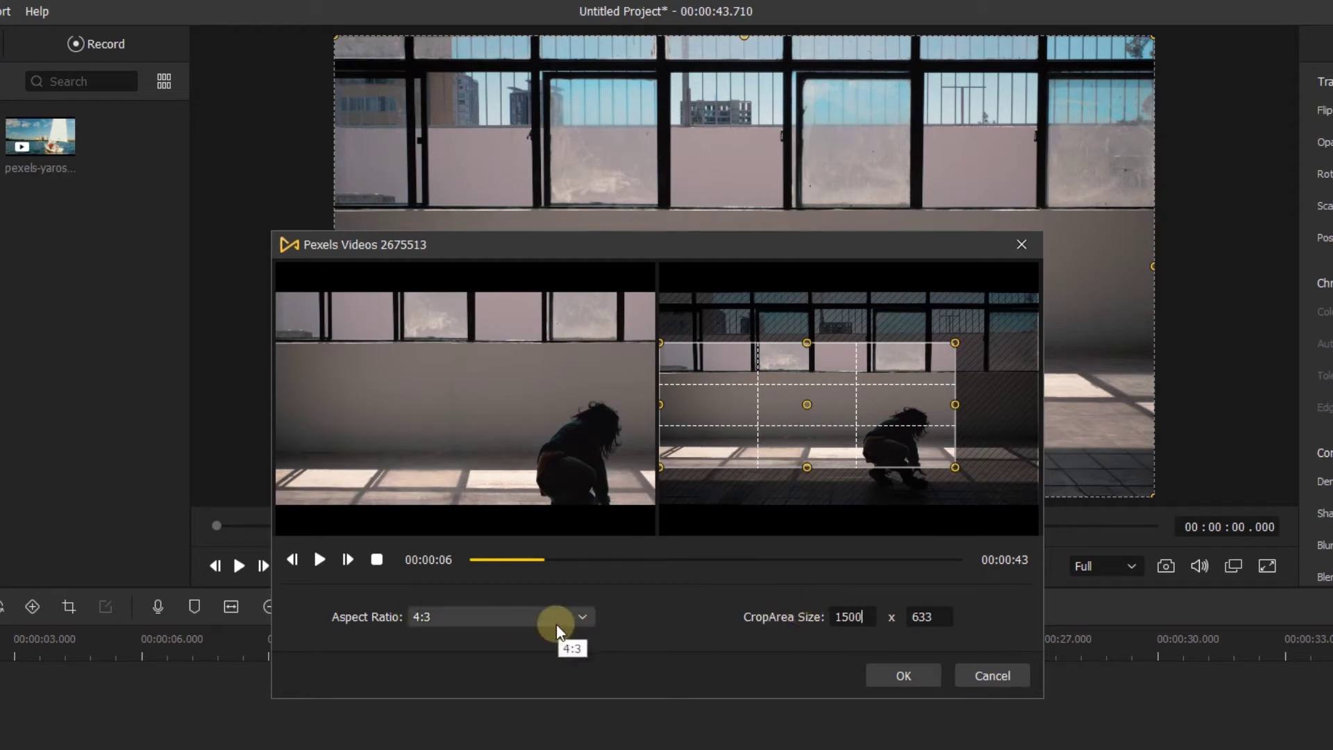
pyautogui.moveTo(843, 382); pyautogui.dragTo(908, 424)
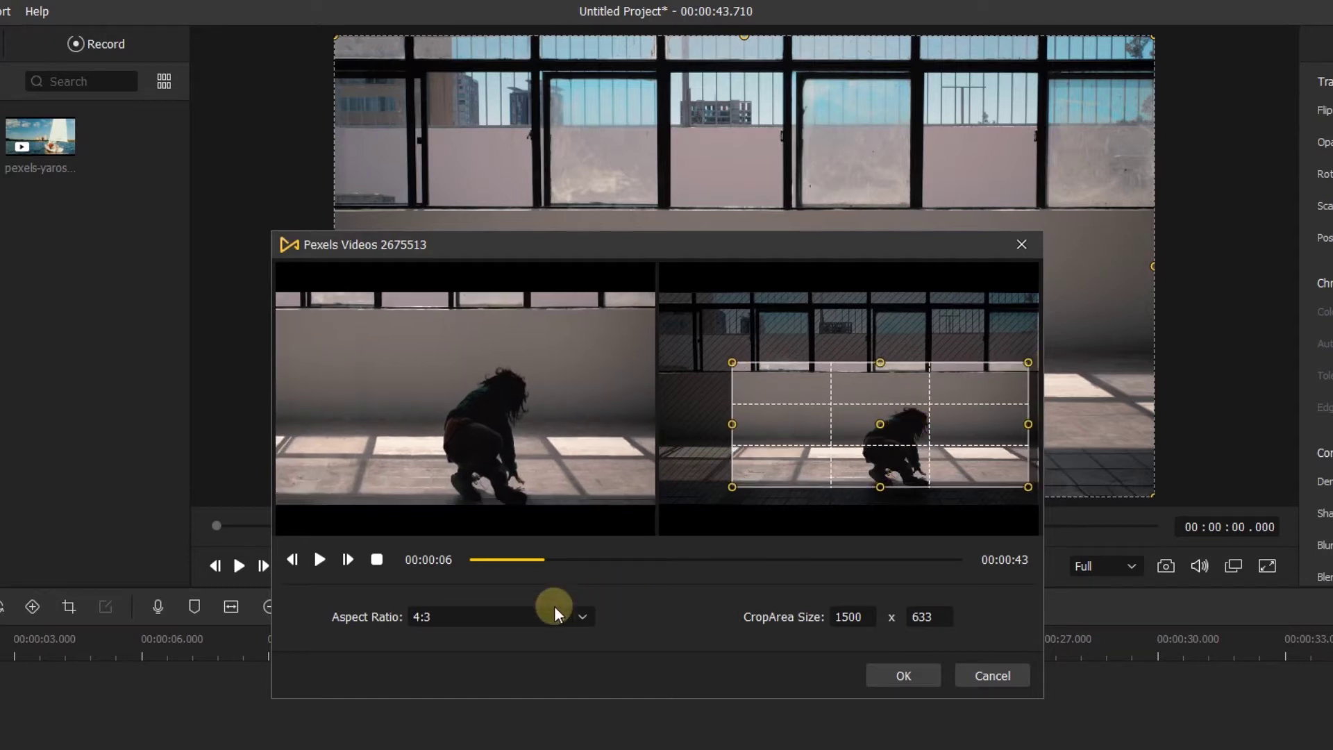
# - Keep the Custom ratio and enter a crop size of 1000 width by 400 height
pyautogui.click(530, 611)
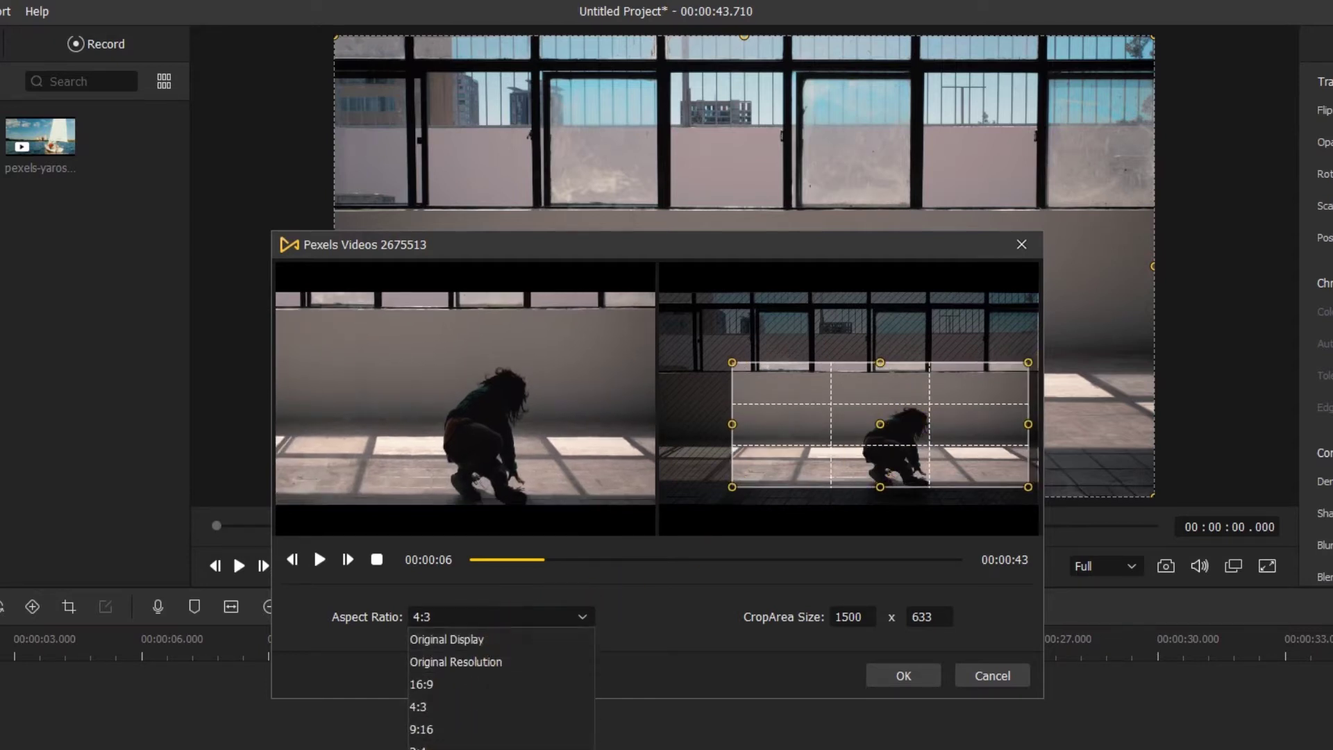
pyautogui.click(852, 648)
pyautogui.moveTo(864, 618); pyautogui.dragTo(820, 618)
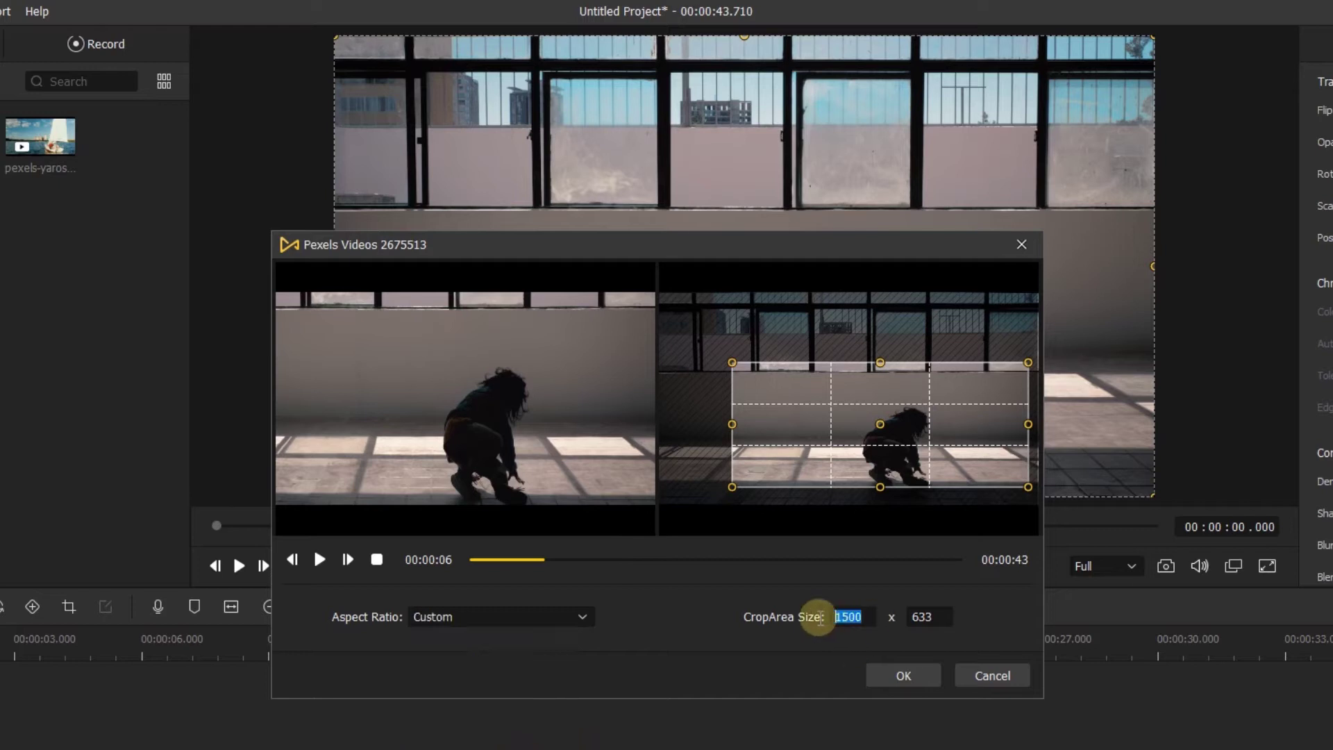
pyautogui.write('1000')
pyautogui.press('Tab')
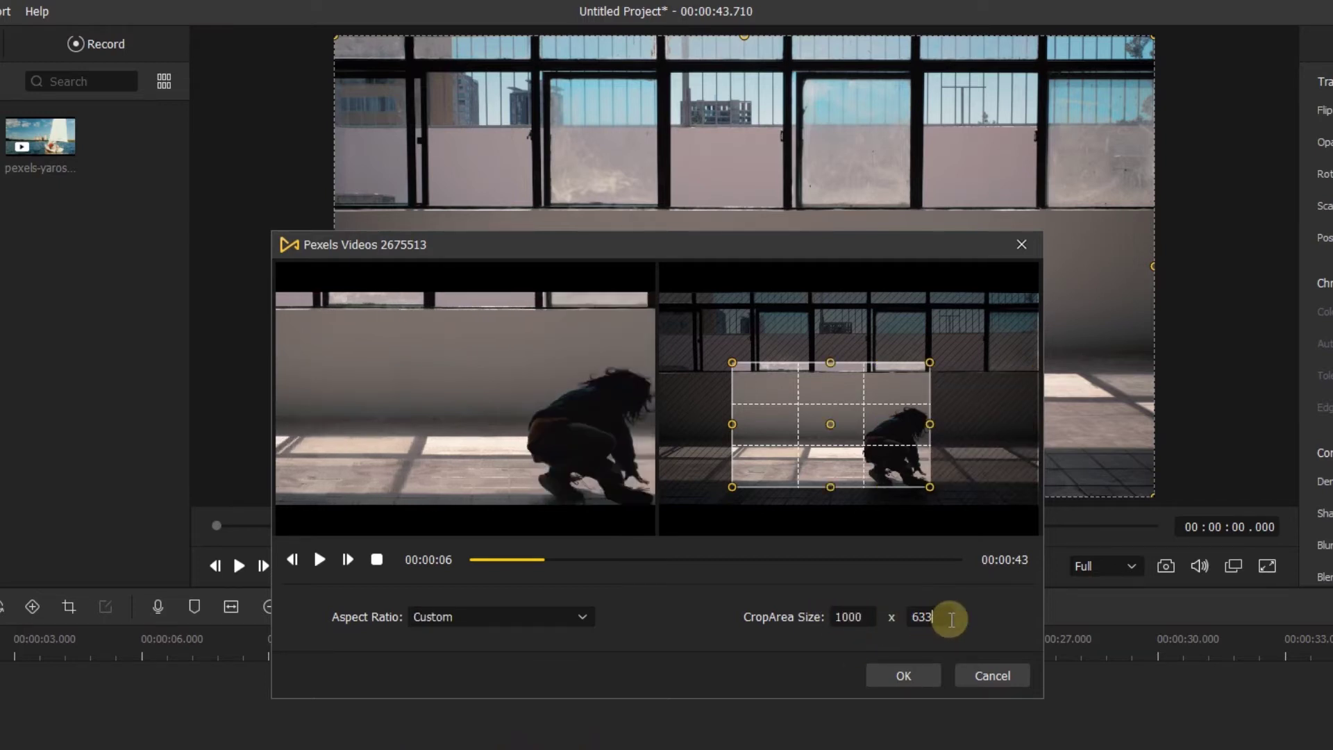
pyautogui.write('400')
pyautogui.press('Return')
# - Enlarge the crop box, preview it, apply the 1565 x 881 crop and play the result
pyautogui.moveTo(830, 442); pyautogui.dragTo(836, 475)
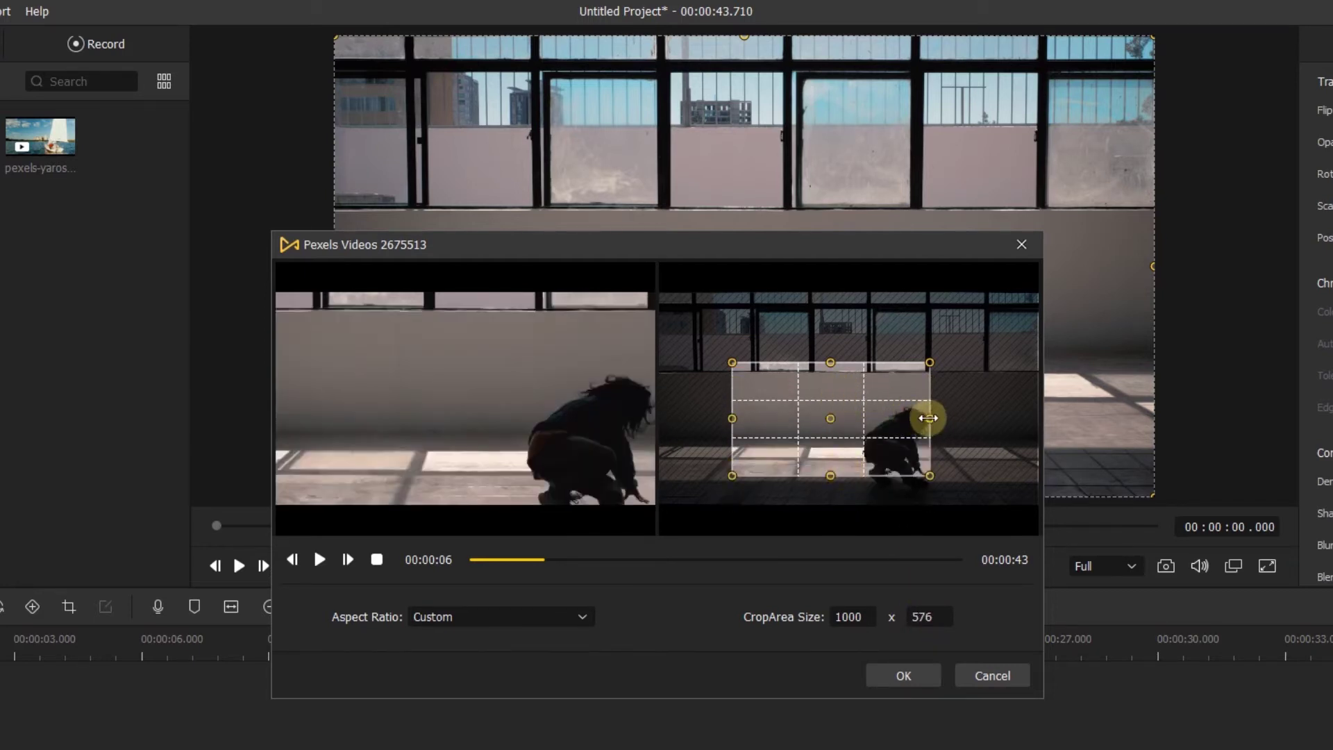
pyautogui.moveTo(928, 418); pyautogui.dragTo(998, 408)
pyautogui.moveTo(865, 476); pyautogui.dragTo(866, 500)
pyautogui.click(319, 559)
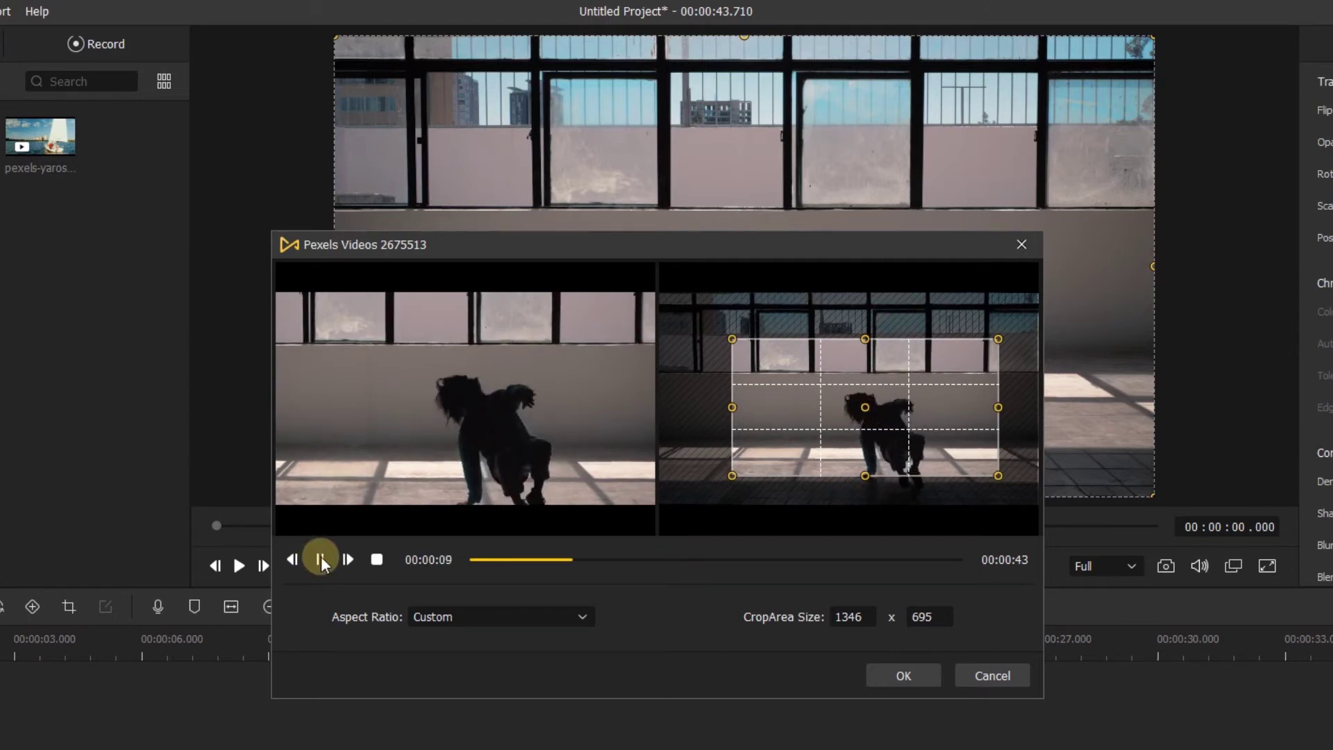
pyautogui.moveTo(567, 559); pyautogui.dragTo(849, 557)
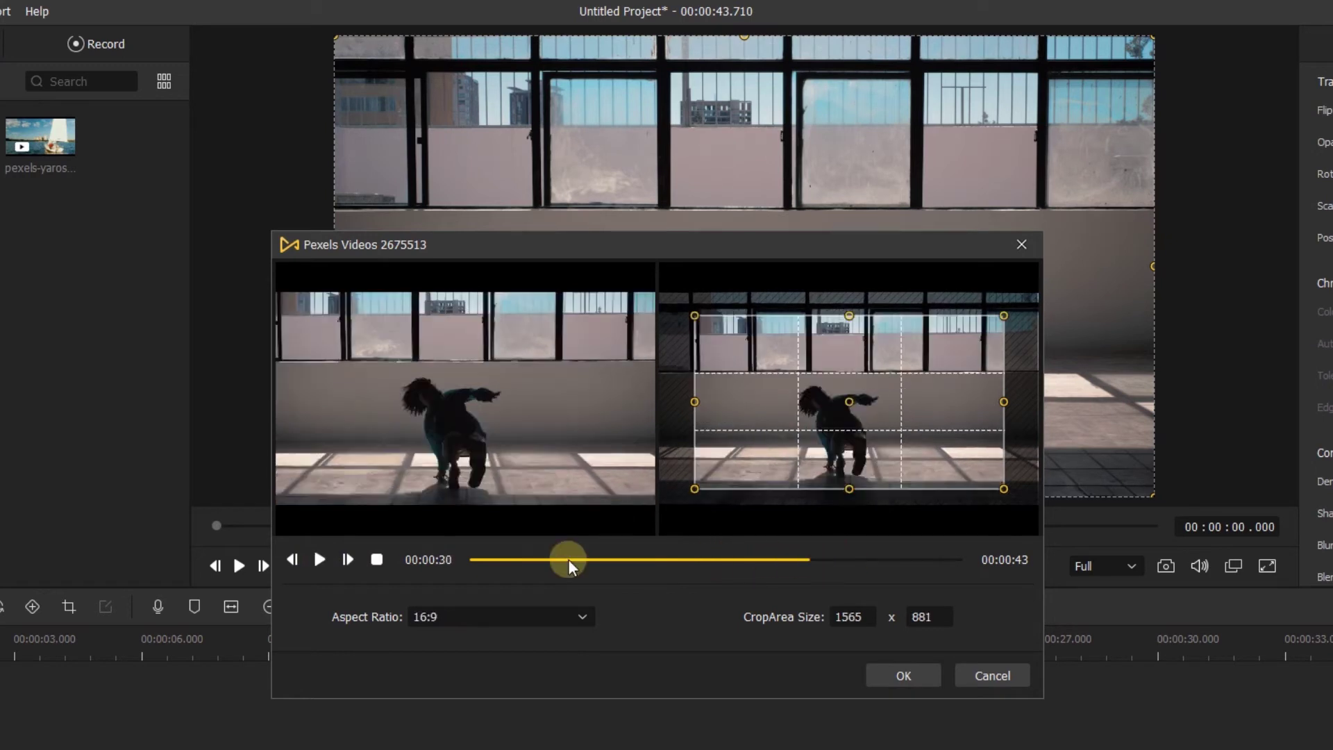
pyautogui.click(907, 677)
pyautogui.click(240, 566)
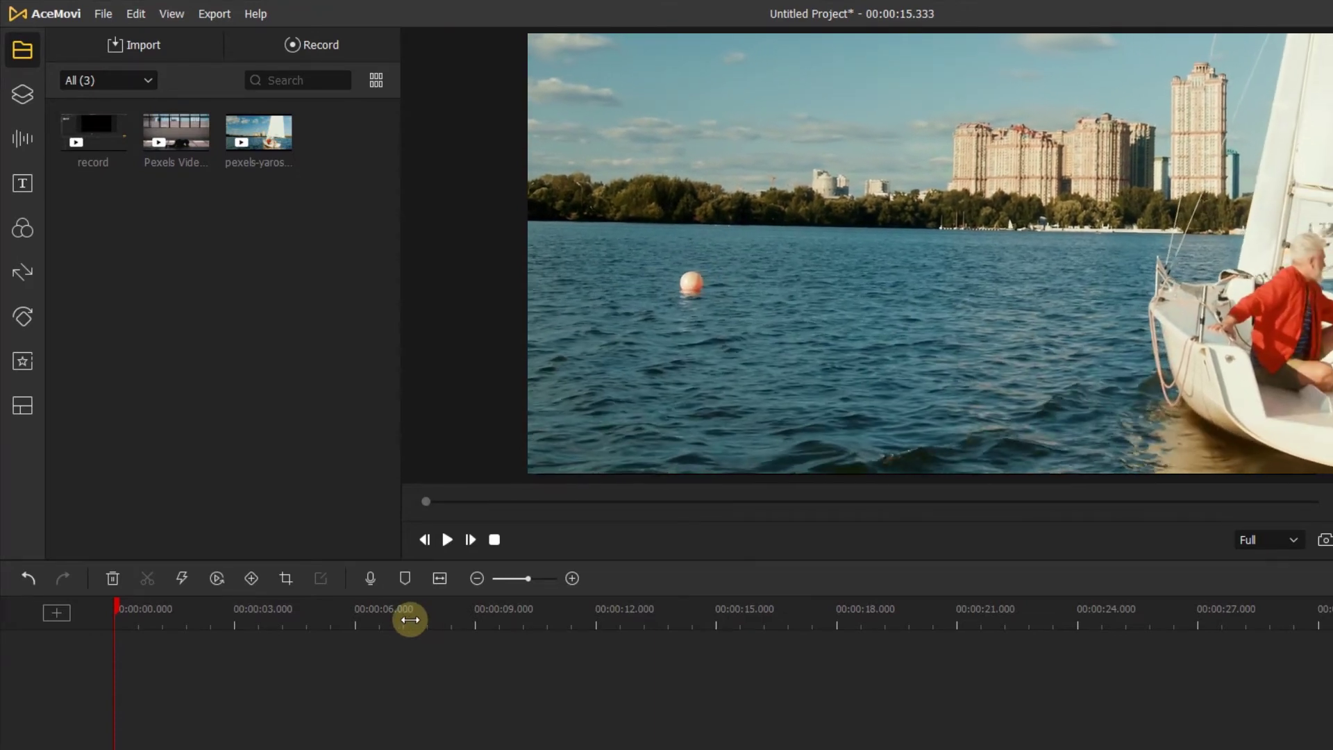
# - Zoom the timeline ruler in for finer time spacing on the sailboat clip
pyautogui.moveTo(401, 619); pyautogui.dragTo(533, 620)
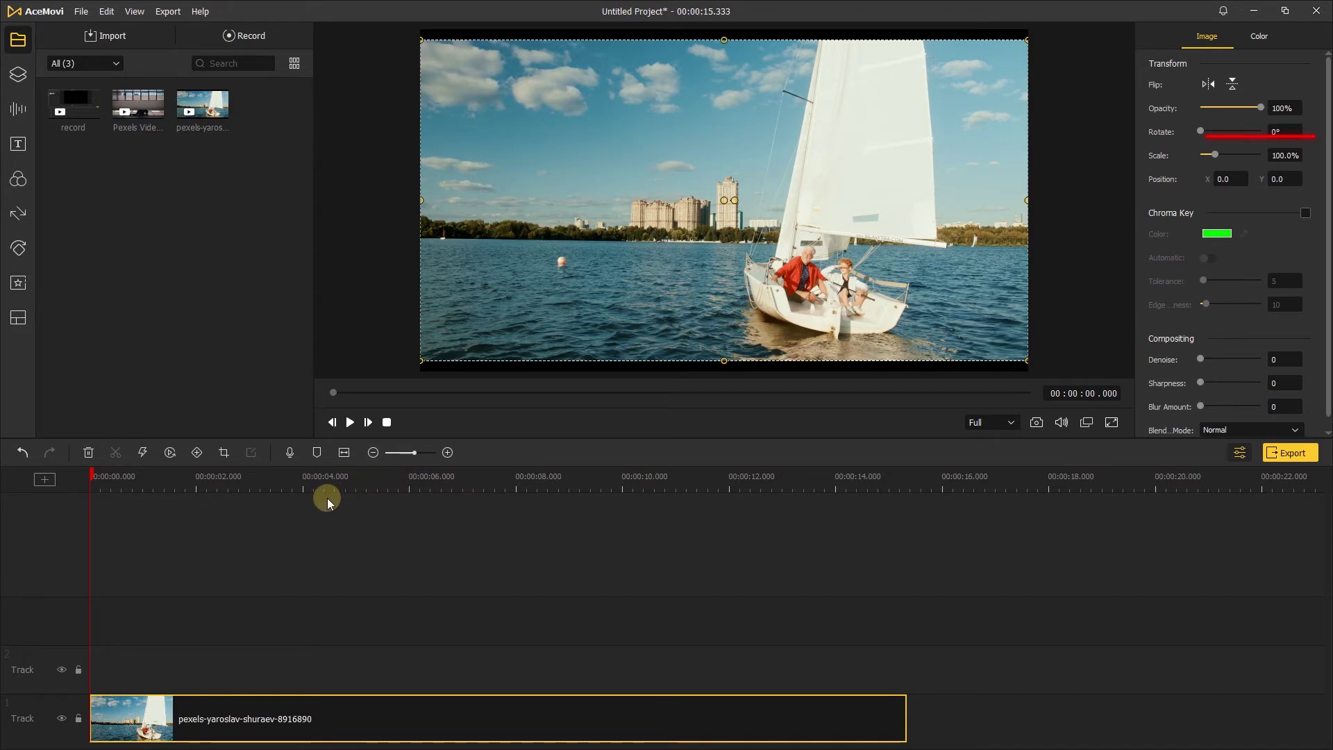
# - Scale the sailboat clip to 200% and shift it up to Y -118.2 to frame the sailors
pyautogui.moveTo(1214, 156); pyautogui.dragTo(1222, 154)
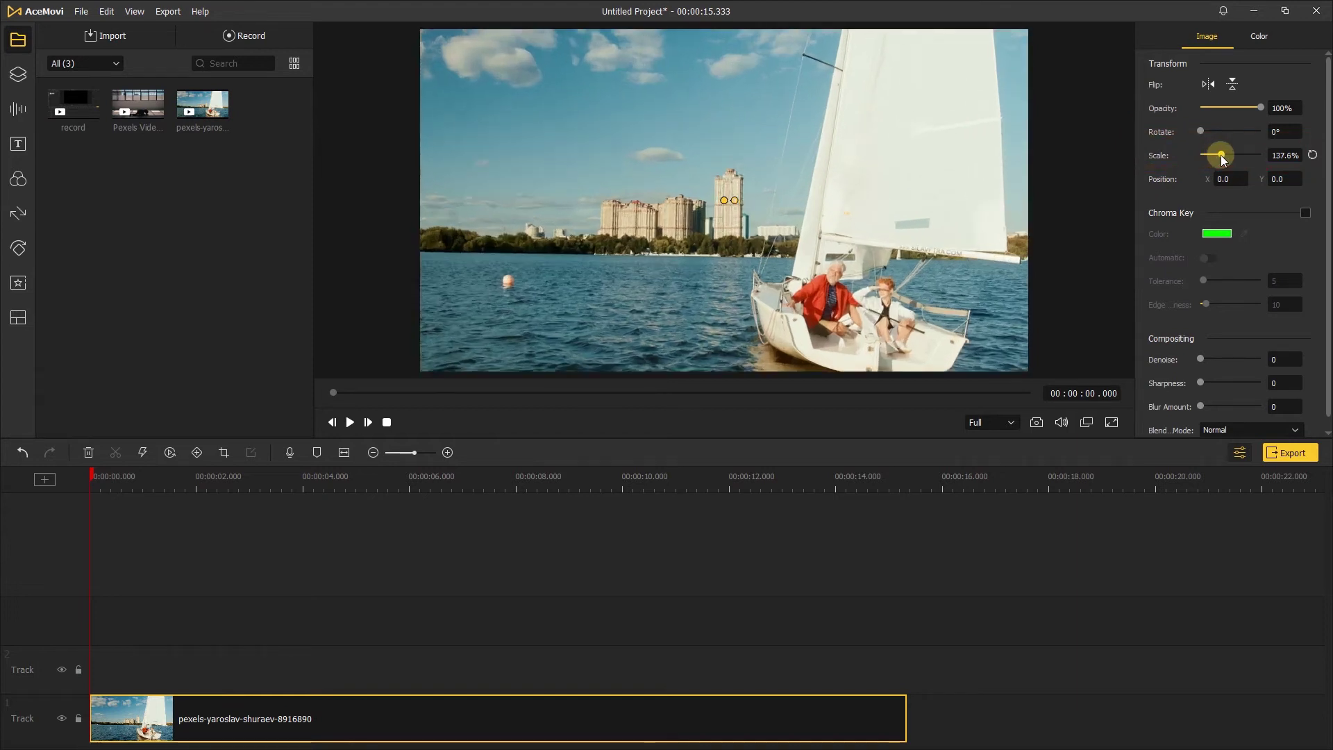
pyautogui.write('200')
pyautogui.press('Return')
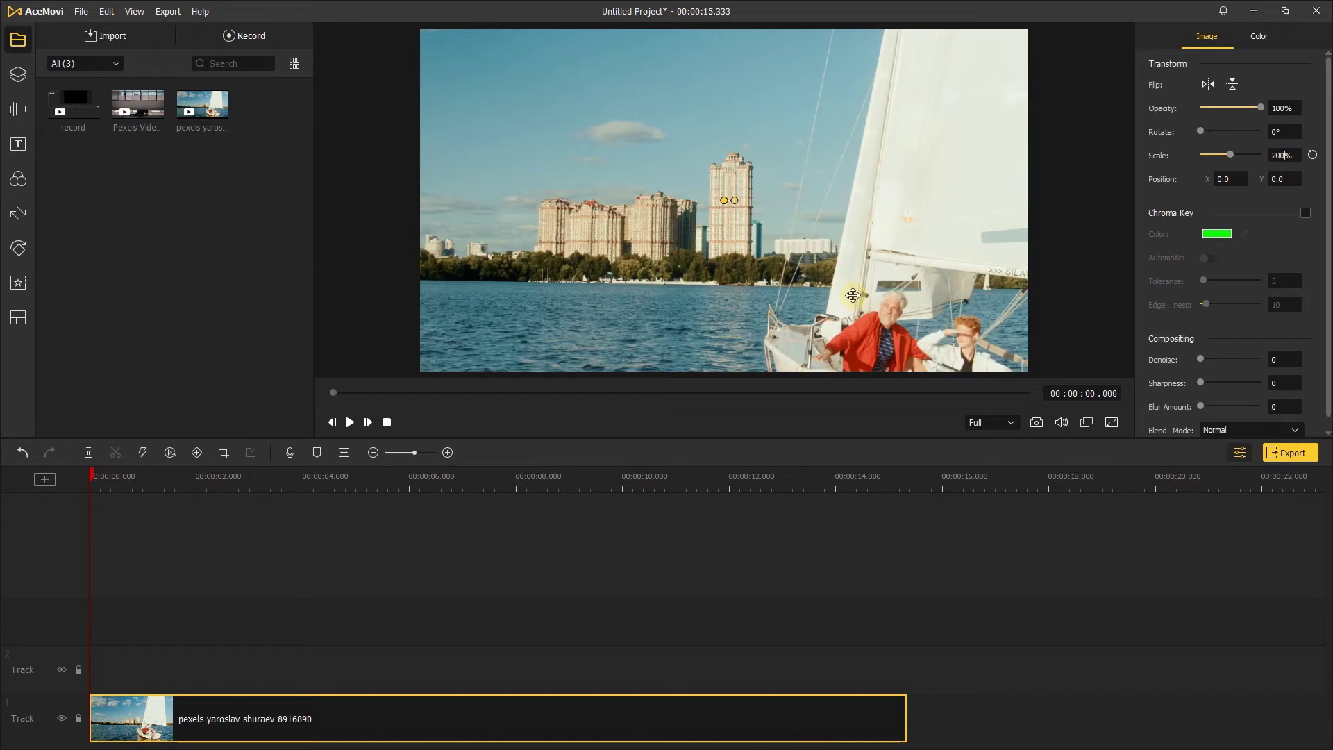
pyautogui.moveTo(853, 295); pyautogui.dragTo(853, 258)
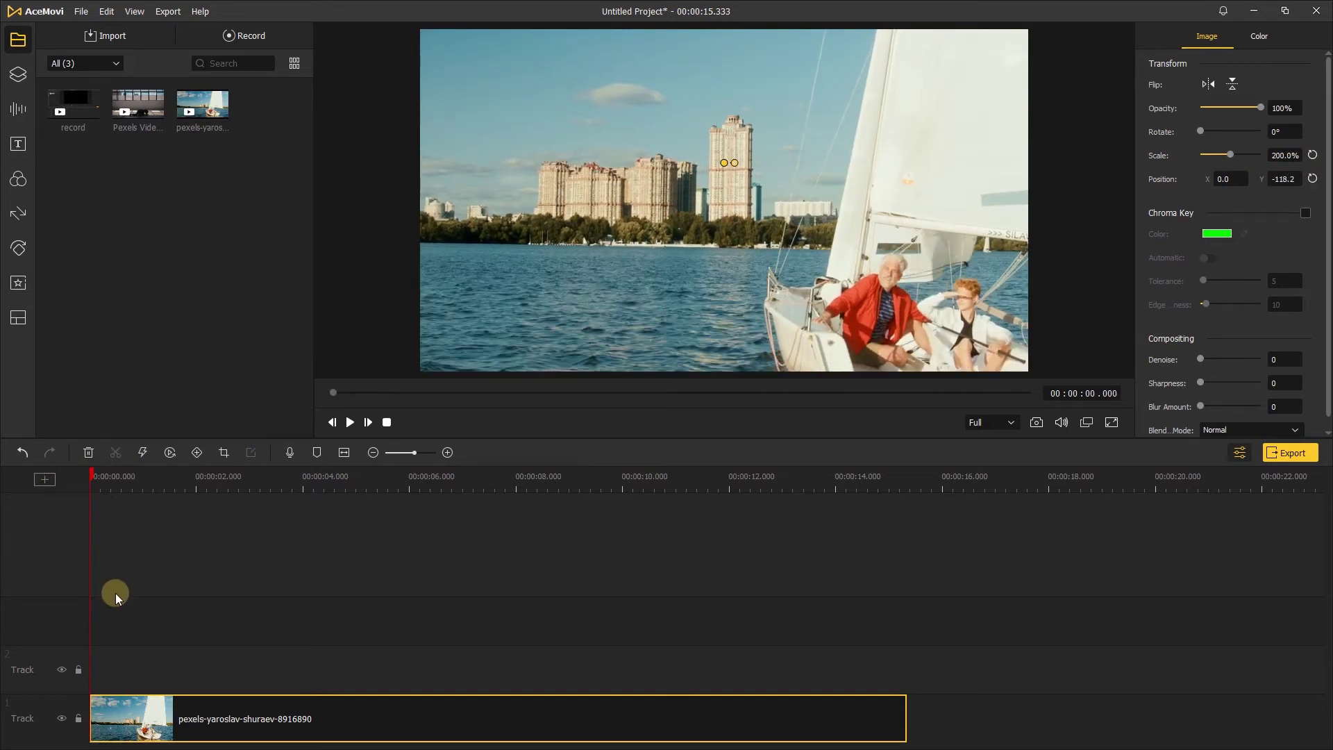
# - Keyframe the frame on open water at 0 s and on the sailboat near 8 s, then play the pan
pyautogui.click(198, 455)
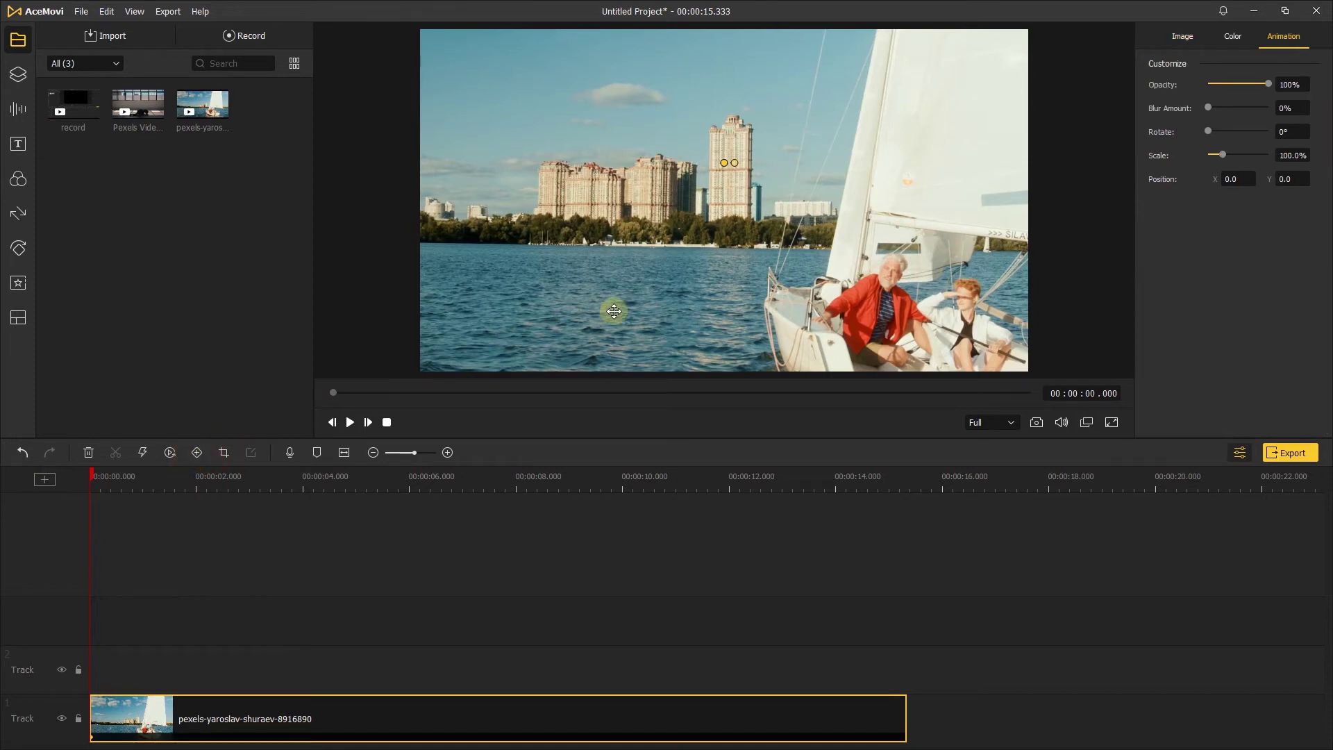
pyautogui.moveTo(610, 306); pyautogui.dragTo(916, 242)
pyautogui.moveTo(132, 471); pyautogui.dragTo(497, 486)
pyautogui.click(197, 452)
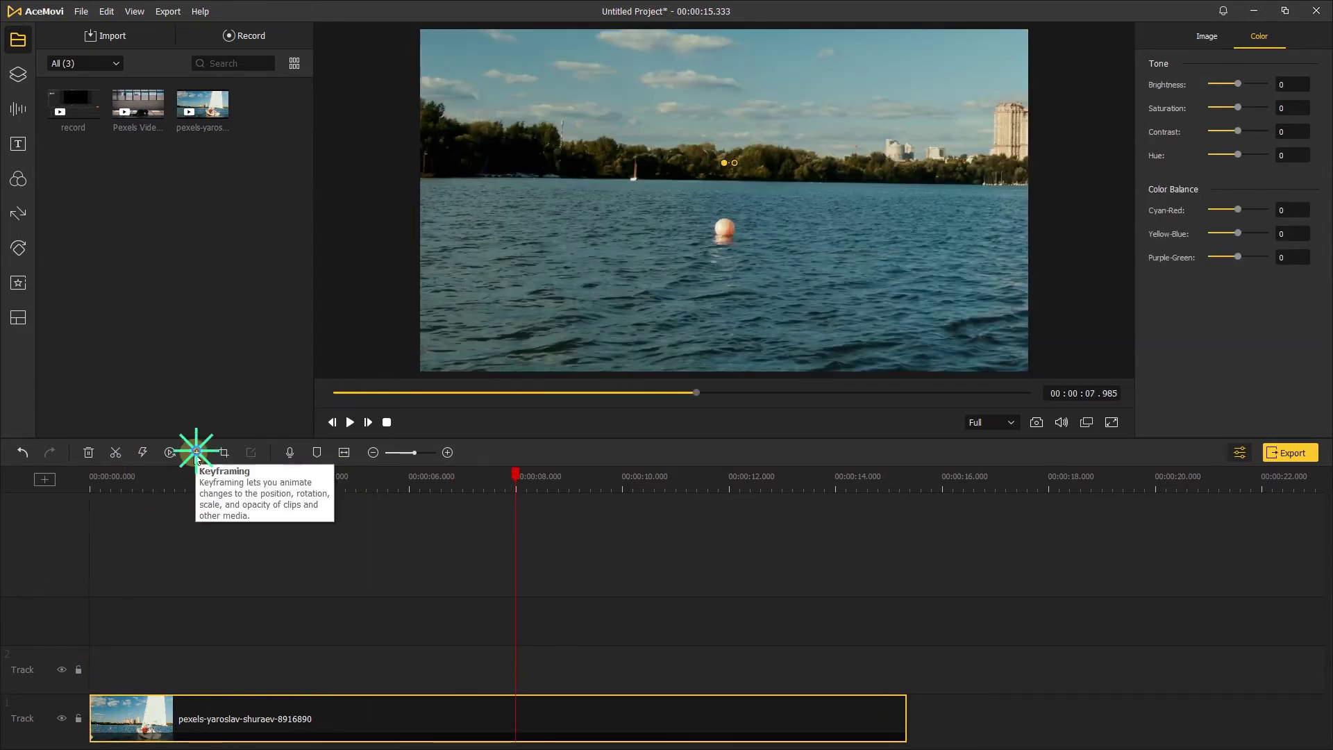
pyautogui.moveTo(983, 312); pyautogui.dragTo(734, 279)
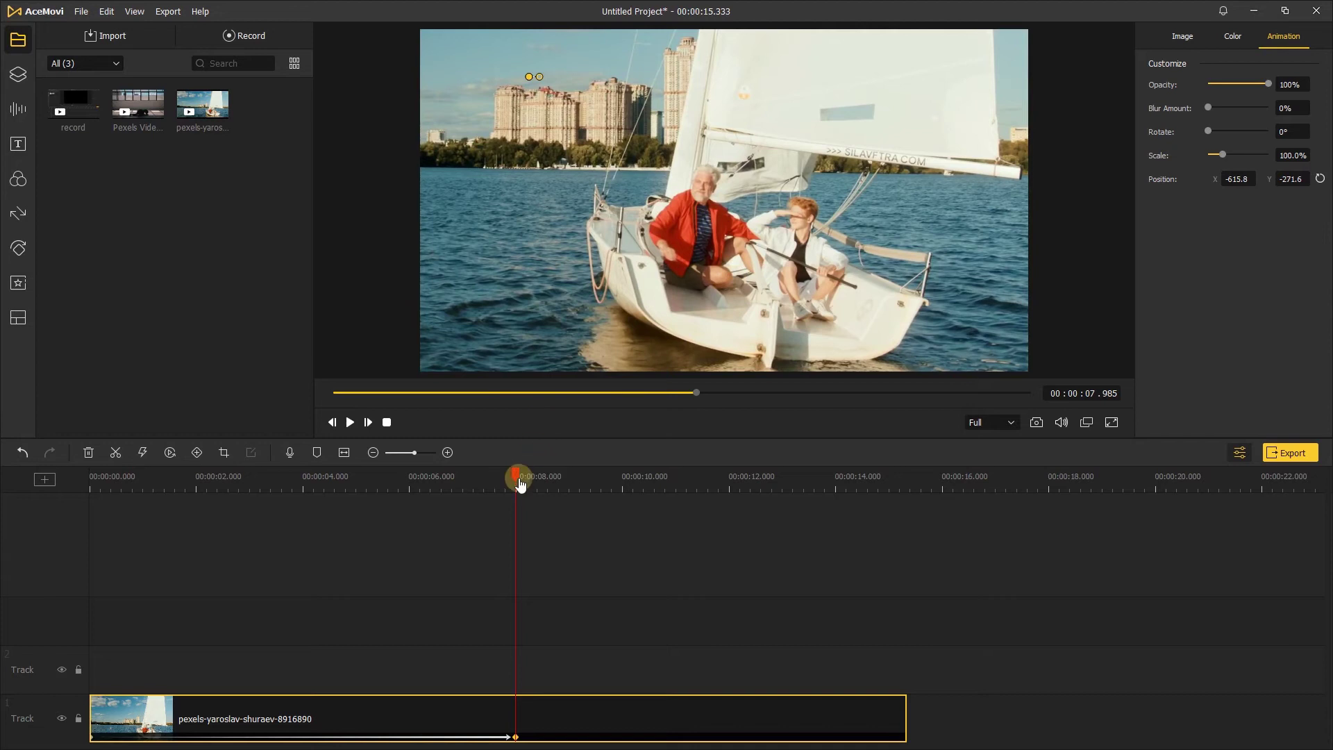
pyautogui.click(350, 422)
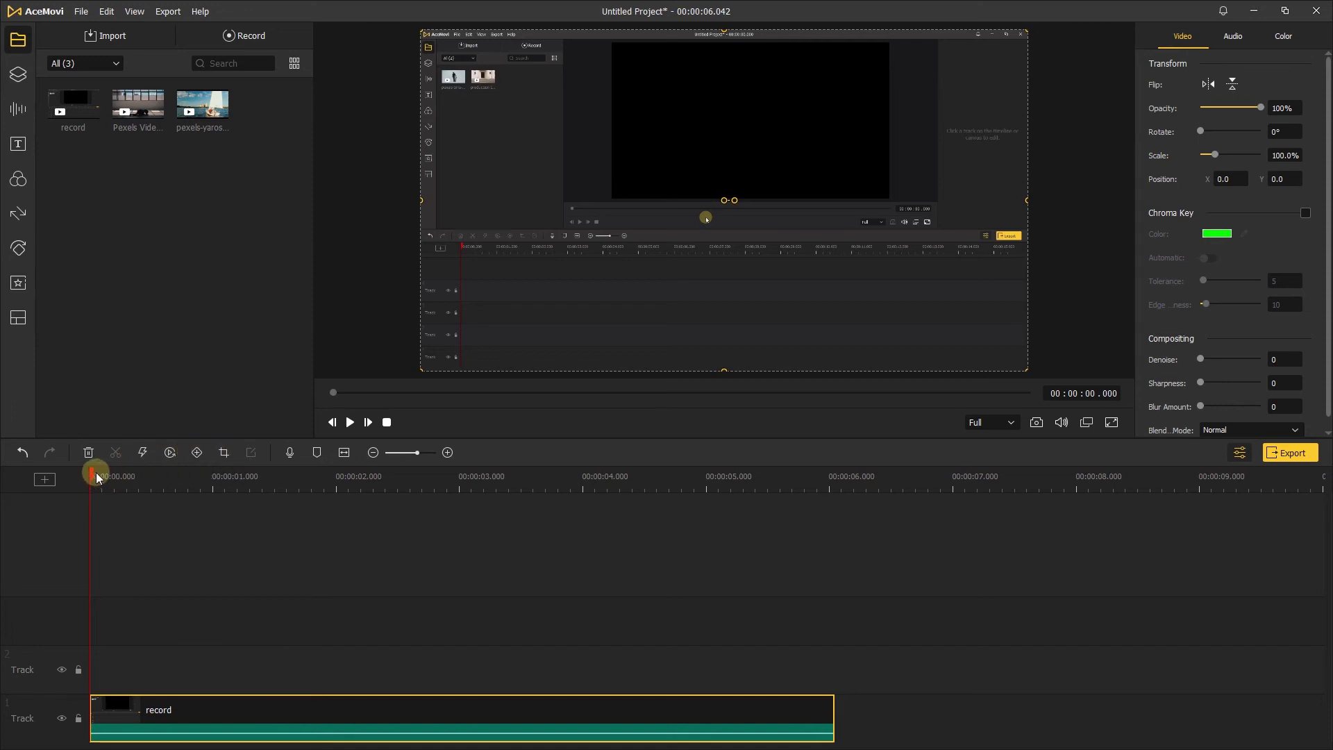
# - Add markers at about 2 and 4 seconds on the record clip, then return the playhead to 0
pyautogui.moveTo(93, 477); pyautogui.dragTo(334, 490)
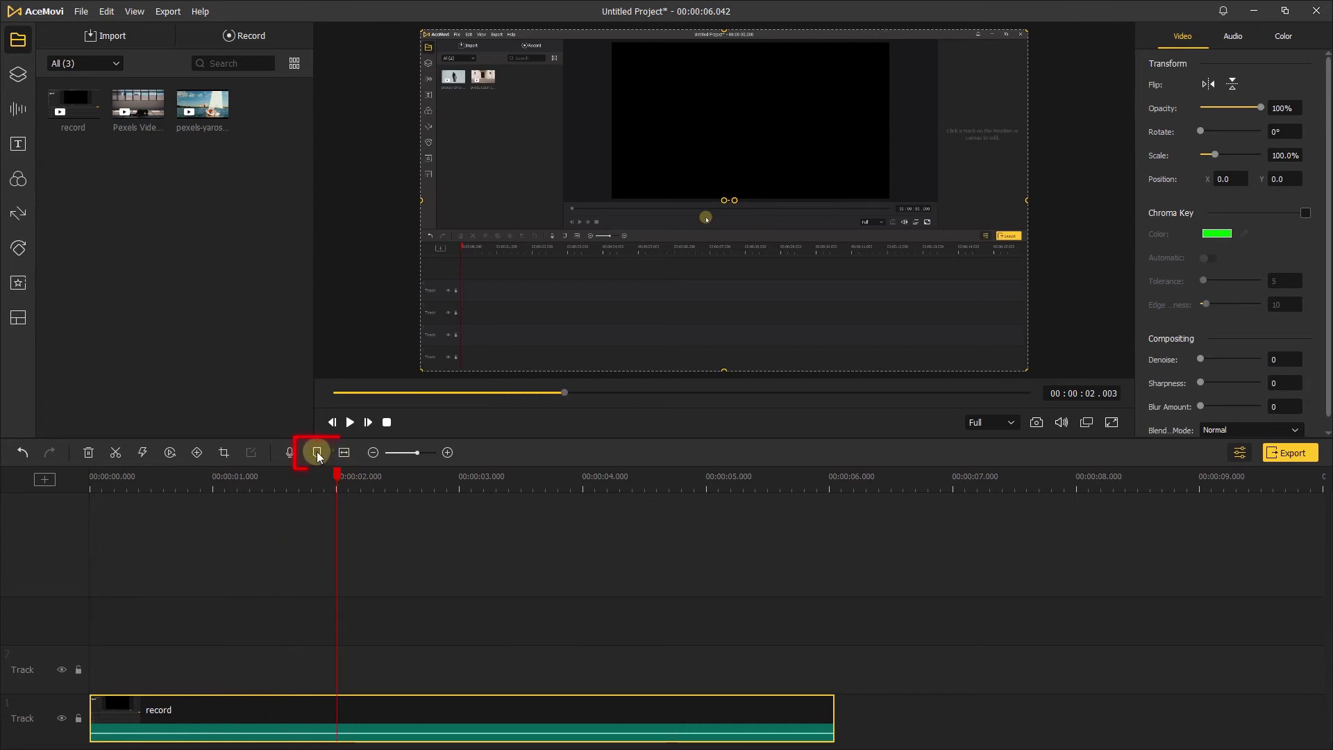
pyautogui.click(318, 455)
pyautogui.moveTo(339, 476); pyautogui.dragTo(584, 491)
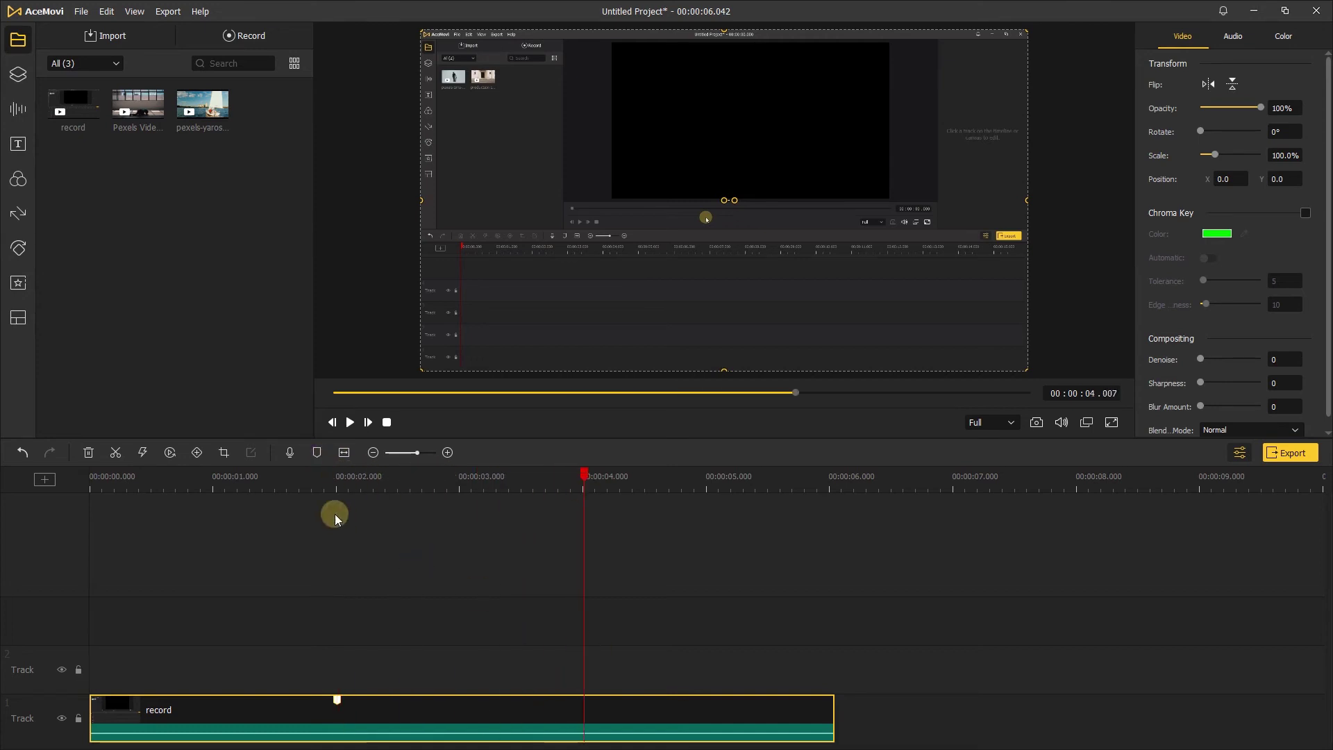
pyautogui.click(317, 453)
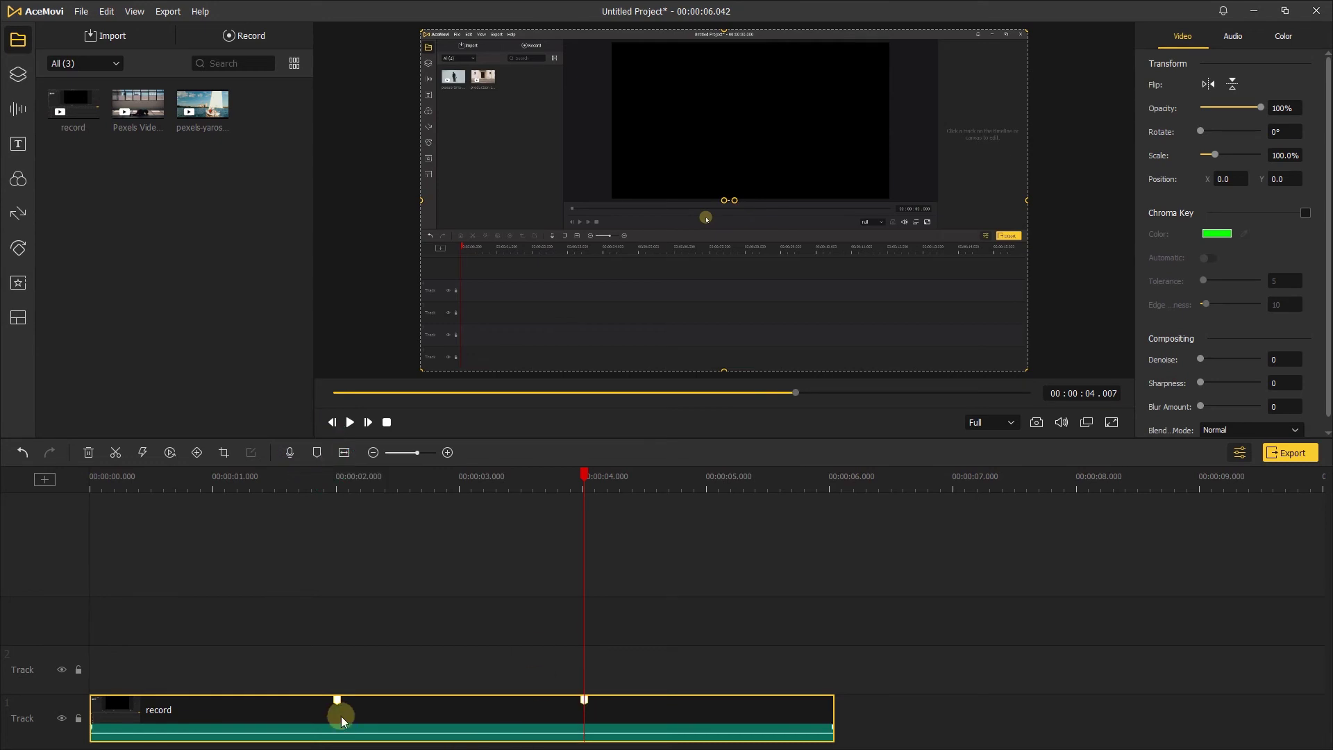
pyautogui.moveTo(584, 476); pyautogui.dragTo(68, 509)
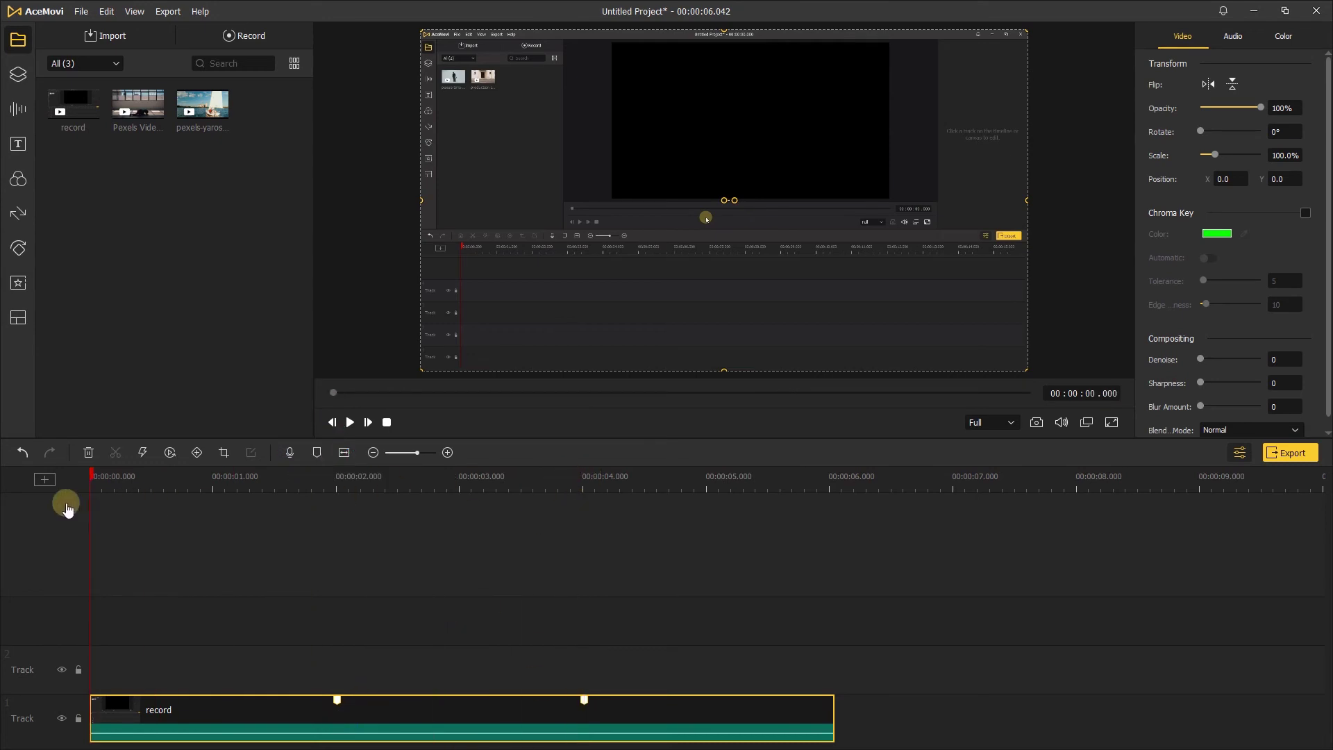
# - Keyframe the recording at 0 s and at 2 s, zoomed to 160% on its upper-left area
pyautogui.click(196, 453)
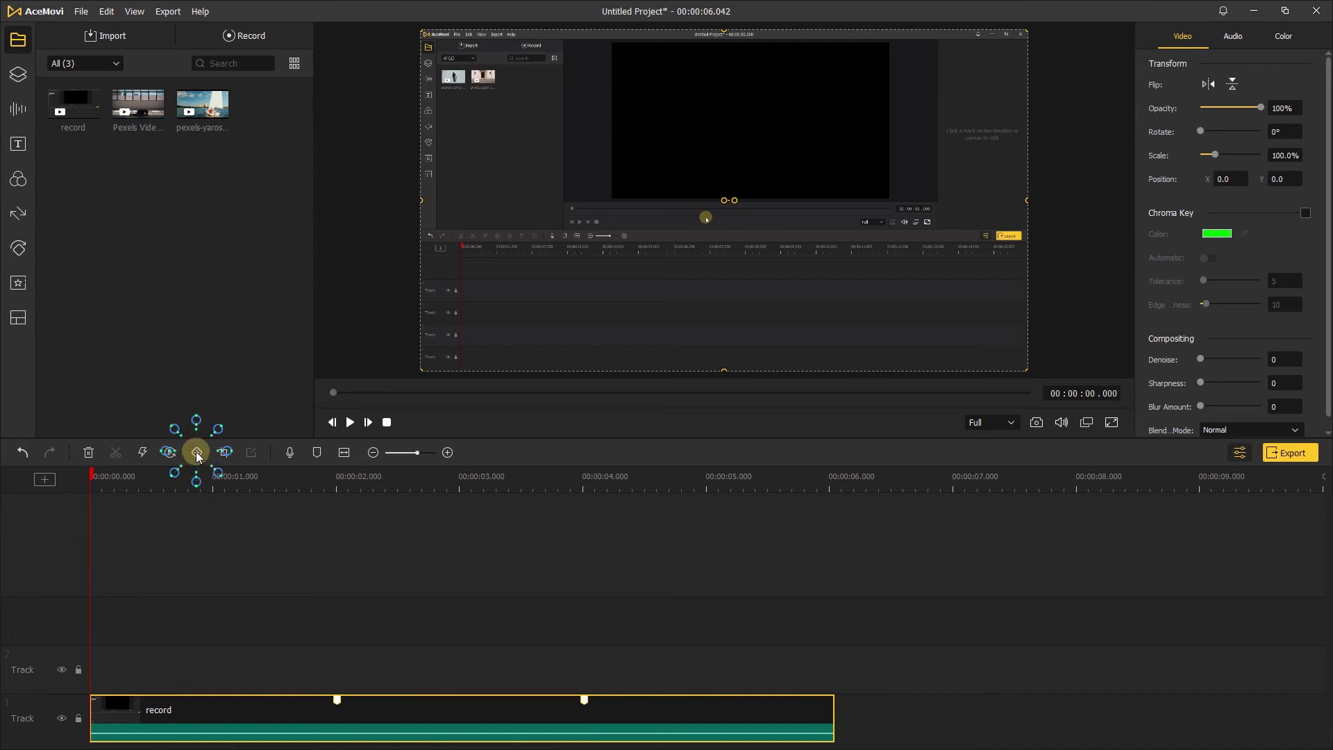
pyautogui.click(96, 475)
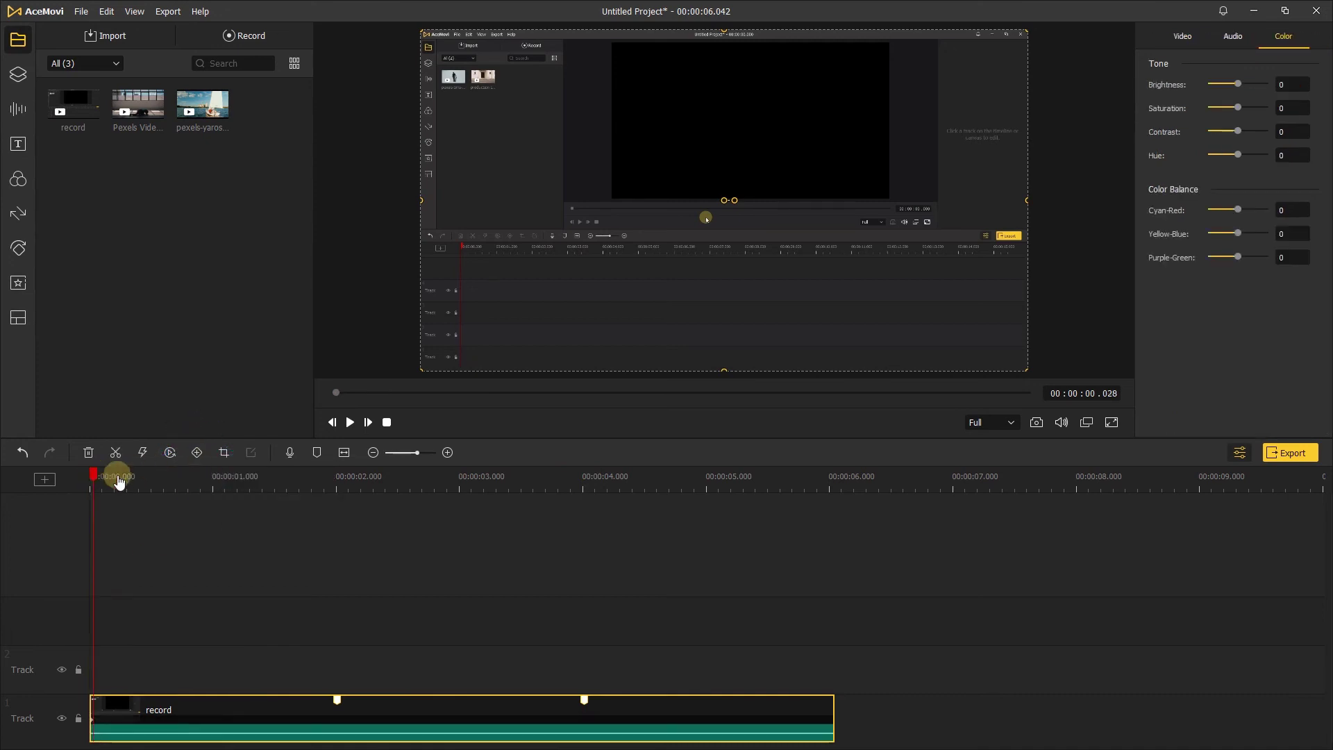
pyautogui.moveTo(118, 481); pyautogui.dragTo(338, 490)
pyautogui.click(197, 453)
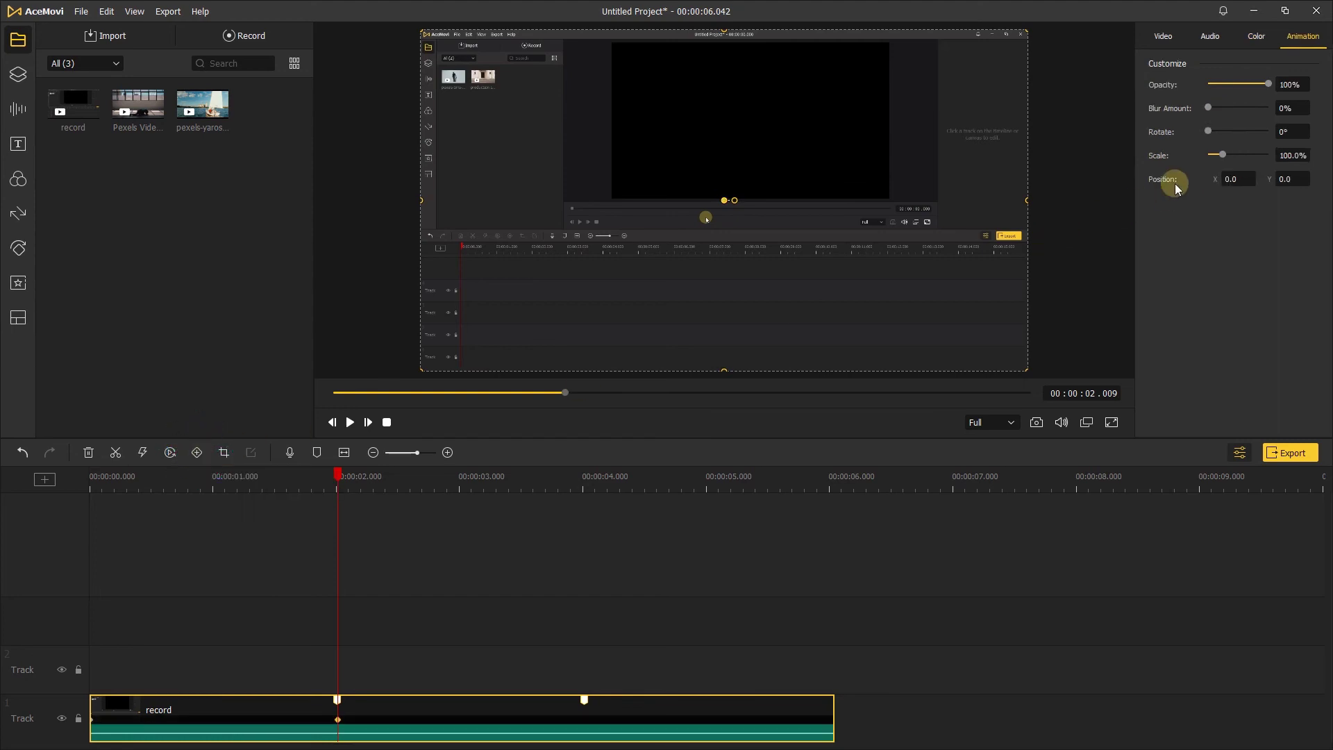
pyautogui.moveTo(1218, 154); pyautogui.dragTo(1238, 153)
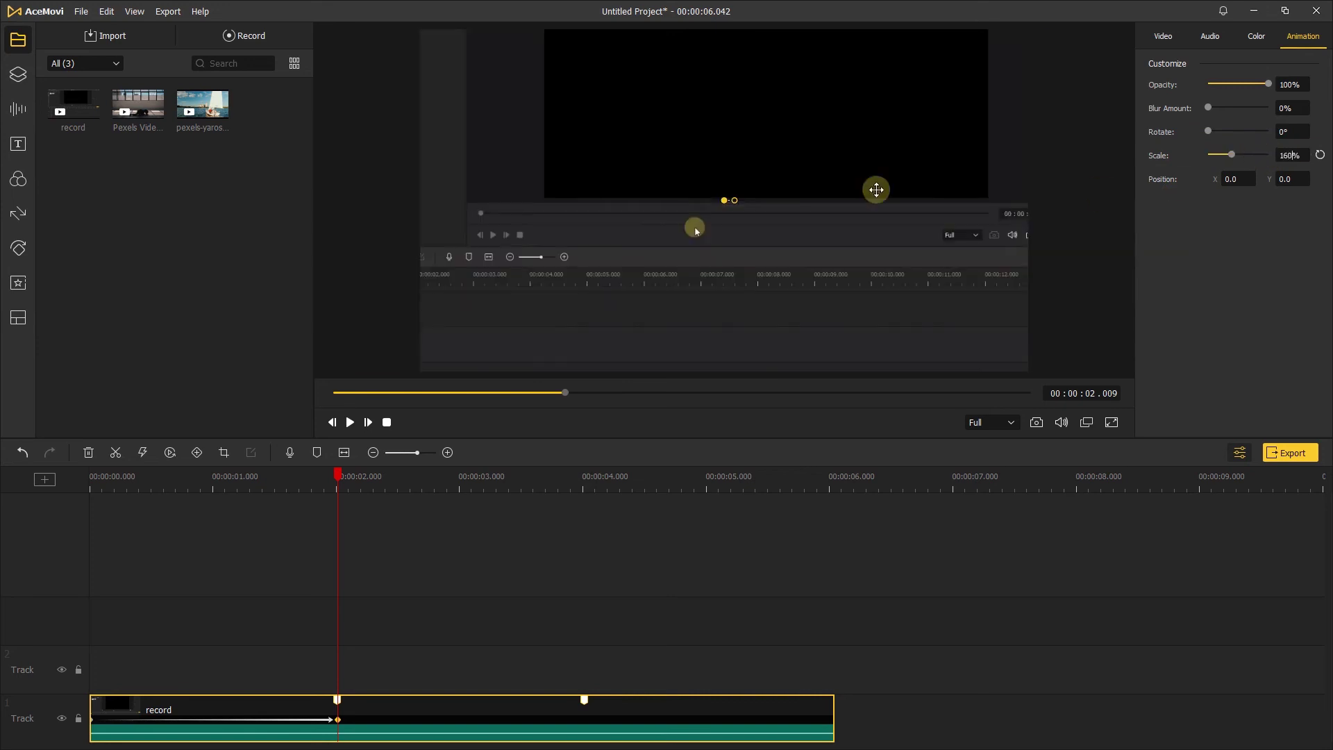
pyautogui.moveTo(875, 187); pyautogui.dragTo(866, 239)
pyautogui.moveTo(769, 221); pyautogui.dragTo(887, 238)
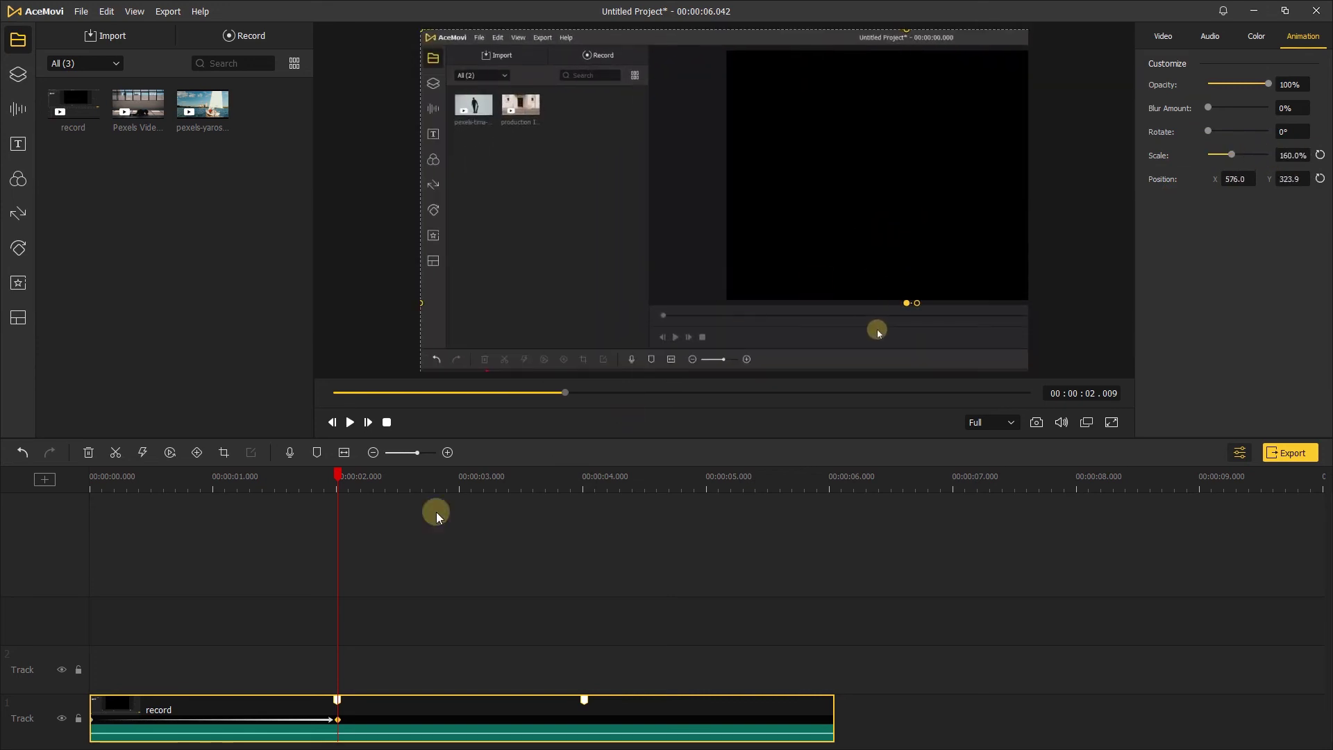
# - Add a keyframe at 4 seconds holding the 160% zoom, then move to the clip's end
pyautogui.click(343, 476)
pyautogui.moveTo(366, 484); pyautogui.dragTo(588, 504)
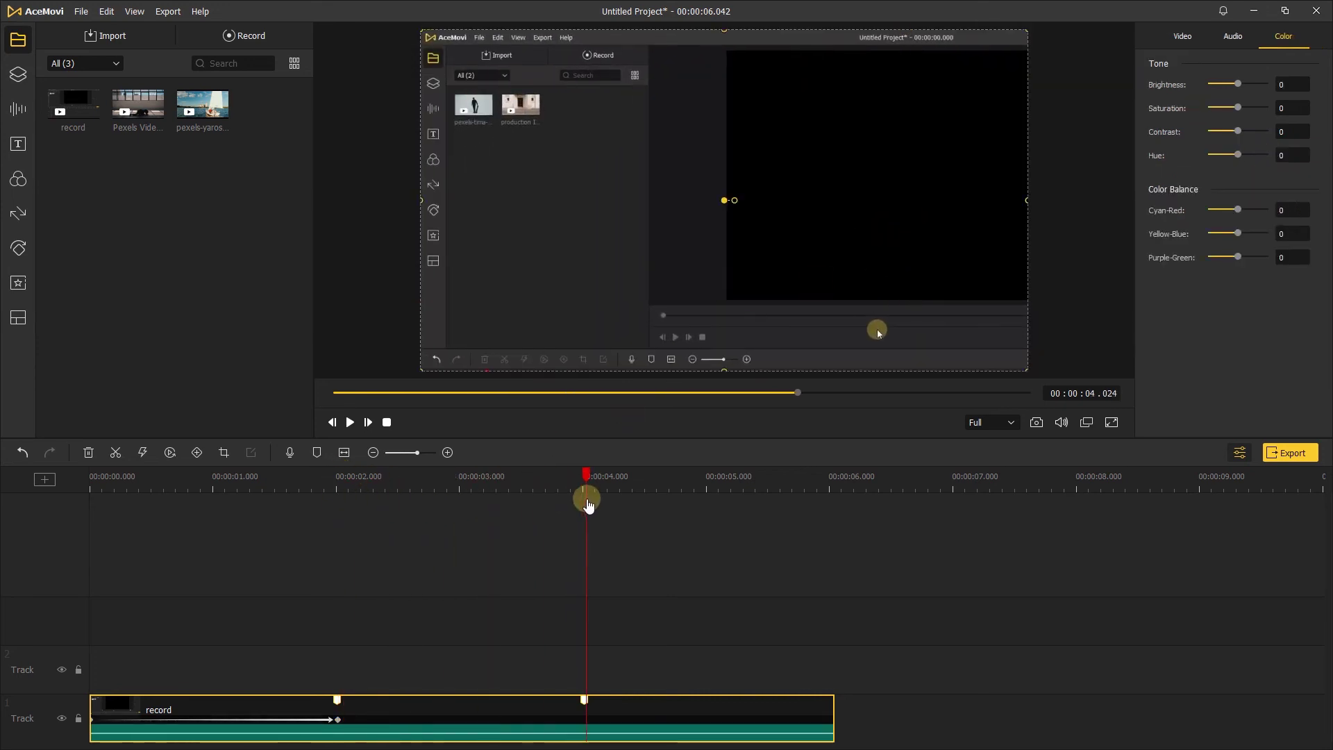
pyautogui.click(195, 455)
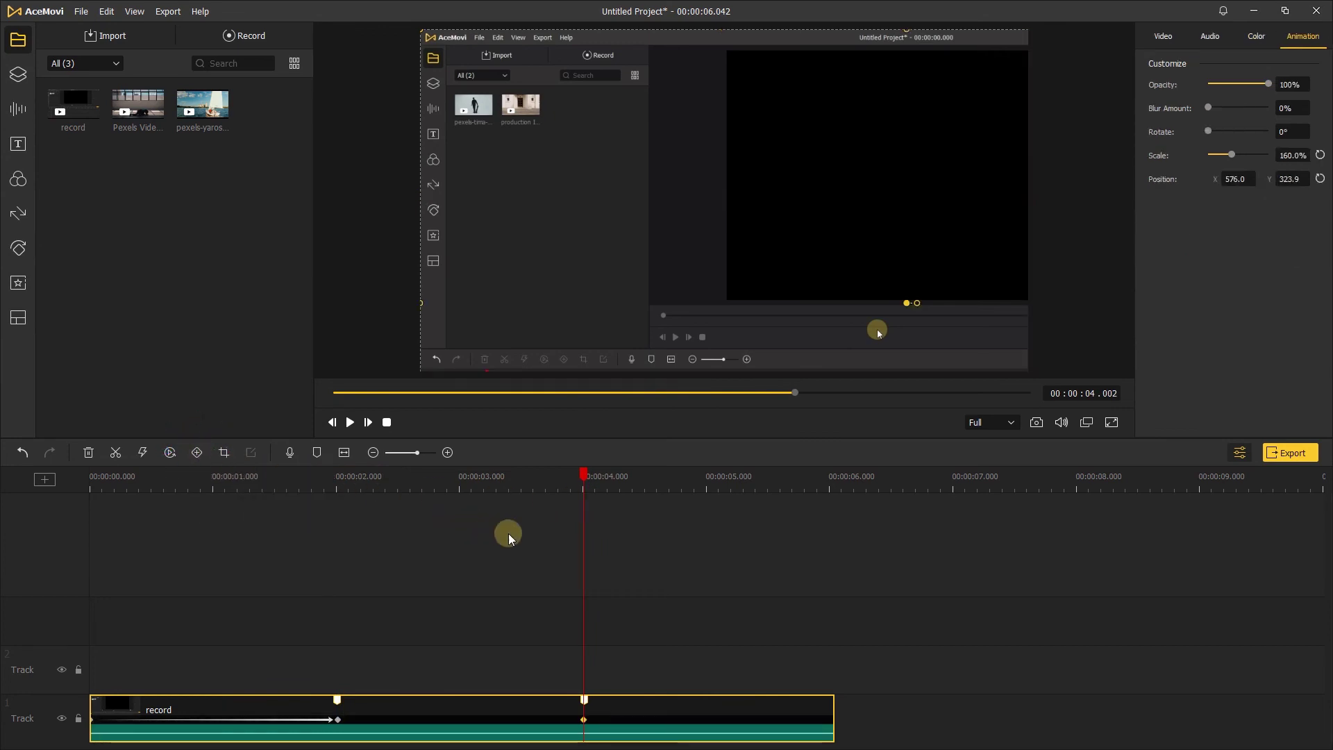
pyautogui.moveTo(585, 472); pyautogui.dragTo(831, 546)
# - Add an end keyframe with scale reset to 100% and position centred, then preview from the start
pyautogui.click(196, 452)
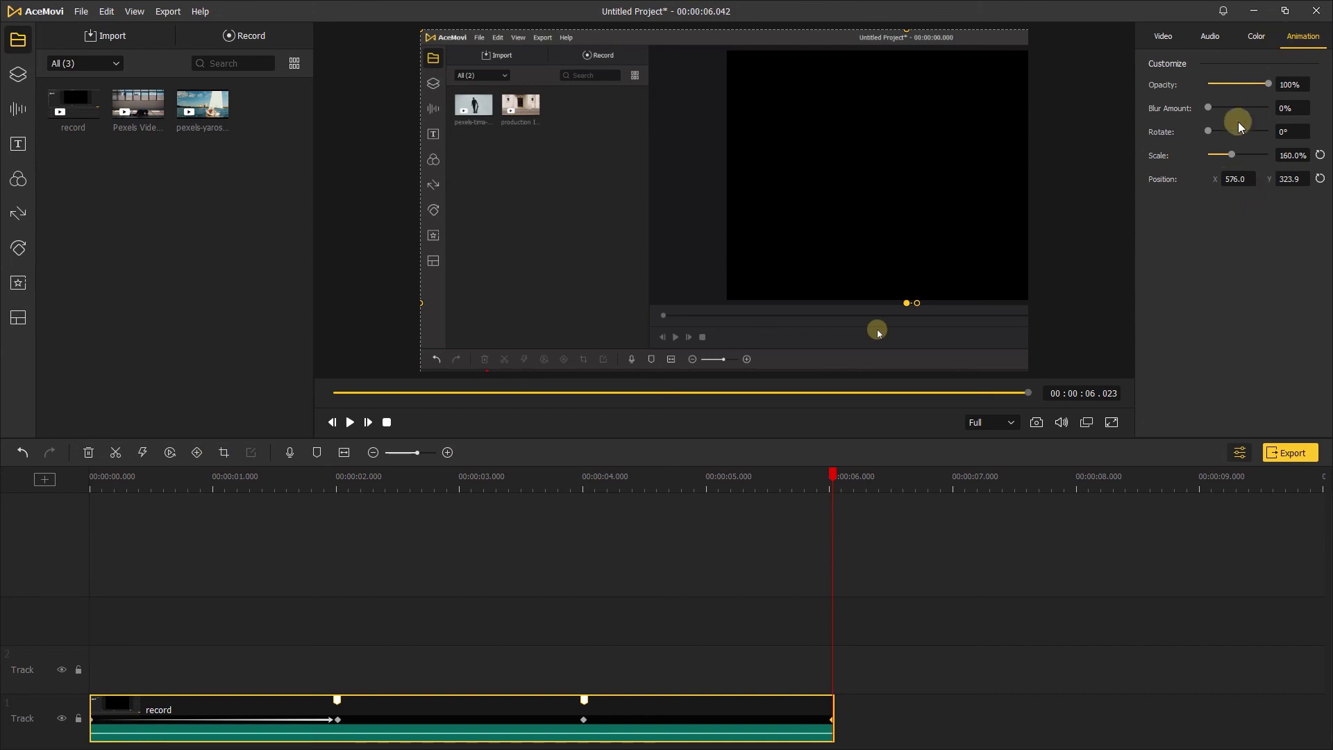
pyautogui.click(1320, 155)
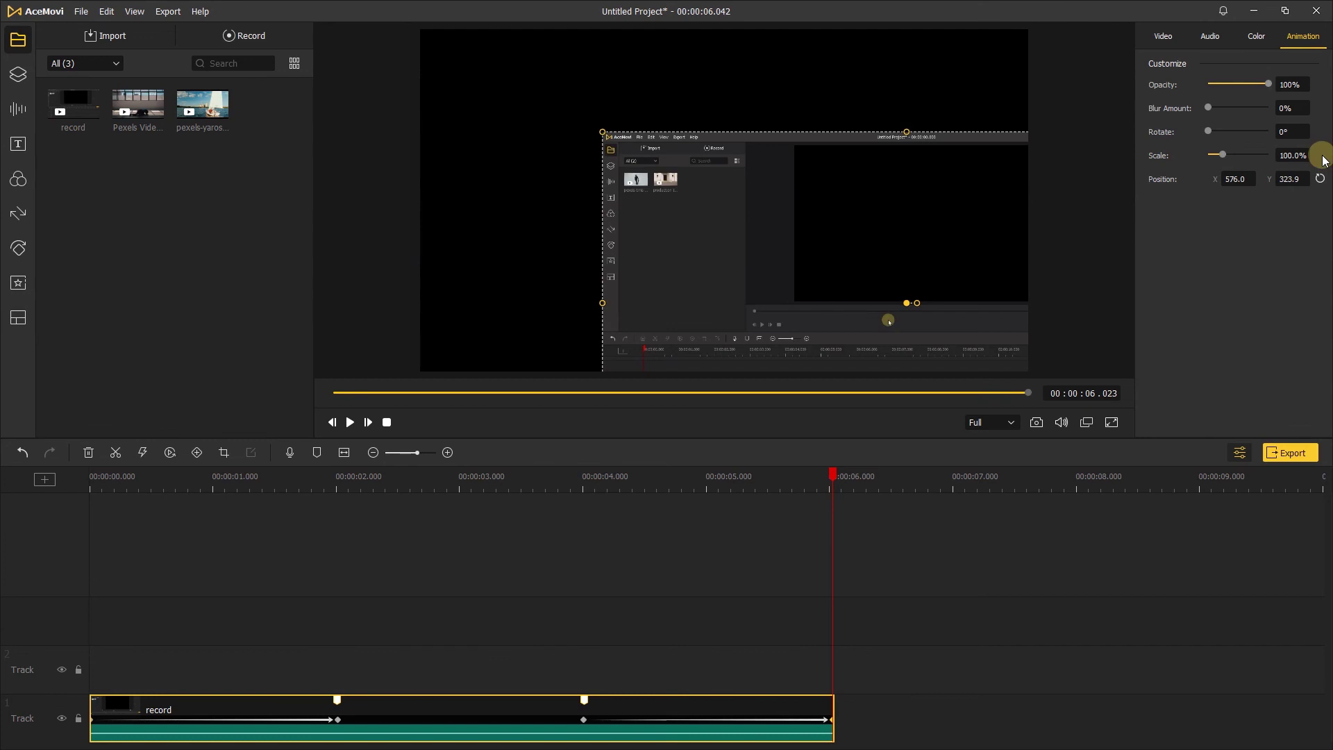
pyautogui.click(1320, 178)
pyautogui.moveTo(823, 476); pyautogui.dragTo(41, 475)
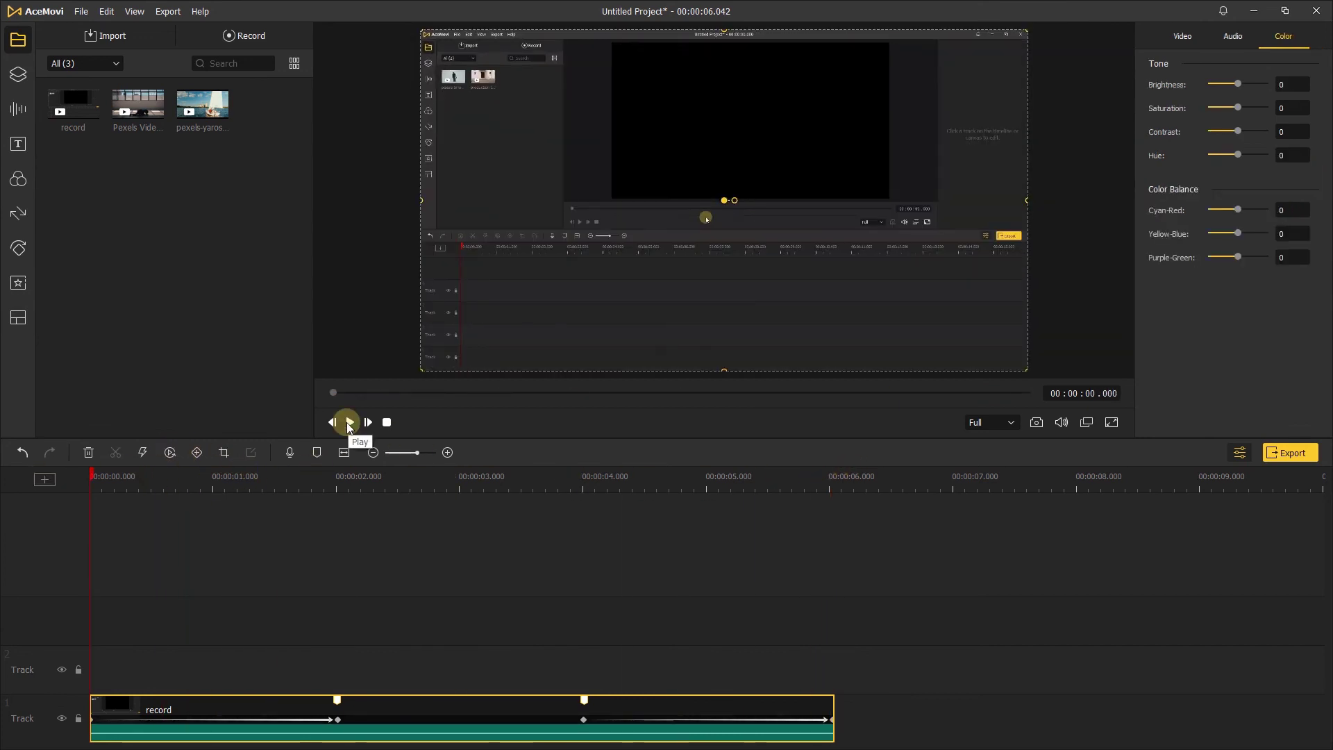
pyautogui.click(349, 423)
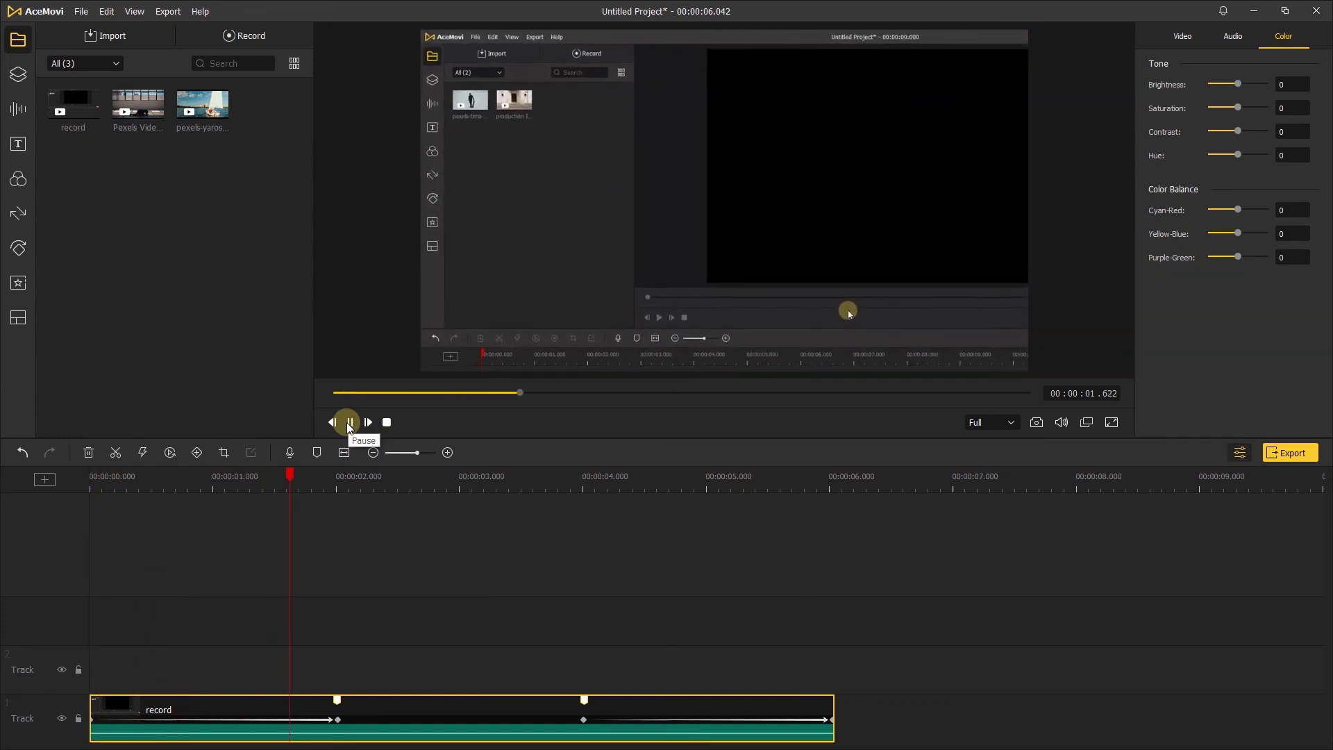